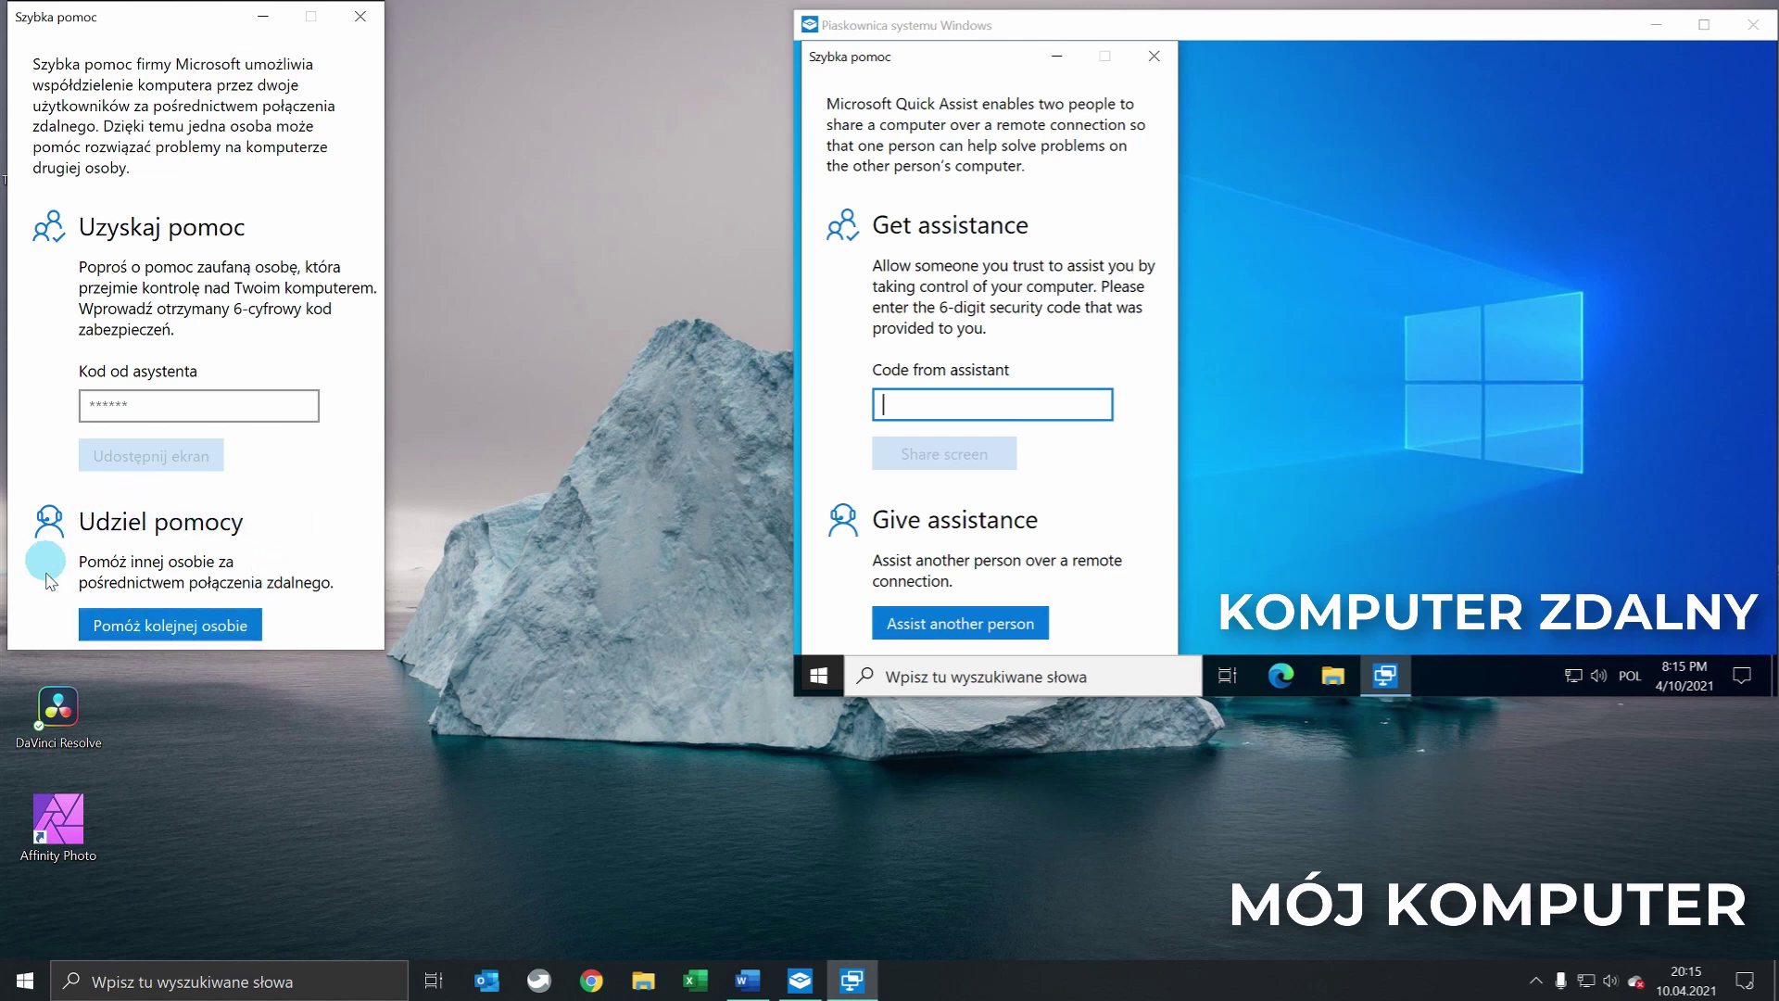
# Start helping another person and sign in with a different Microsoft account to get a security code
pyautogui.click(137, 627)
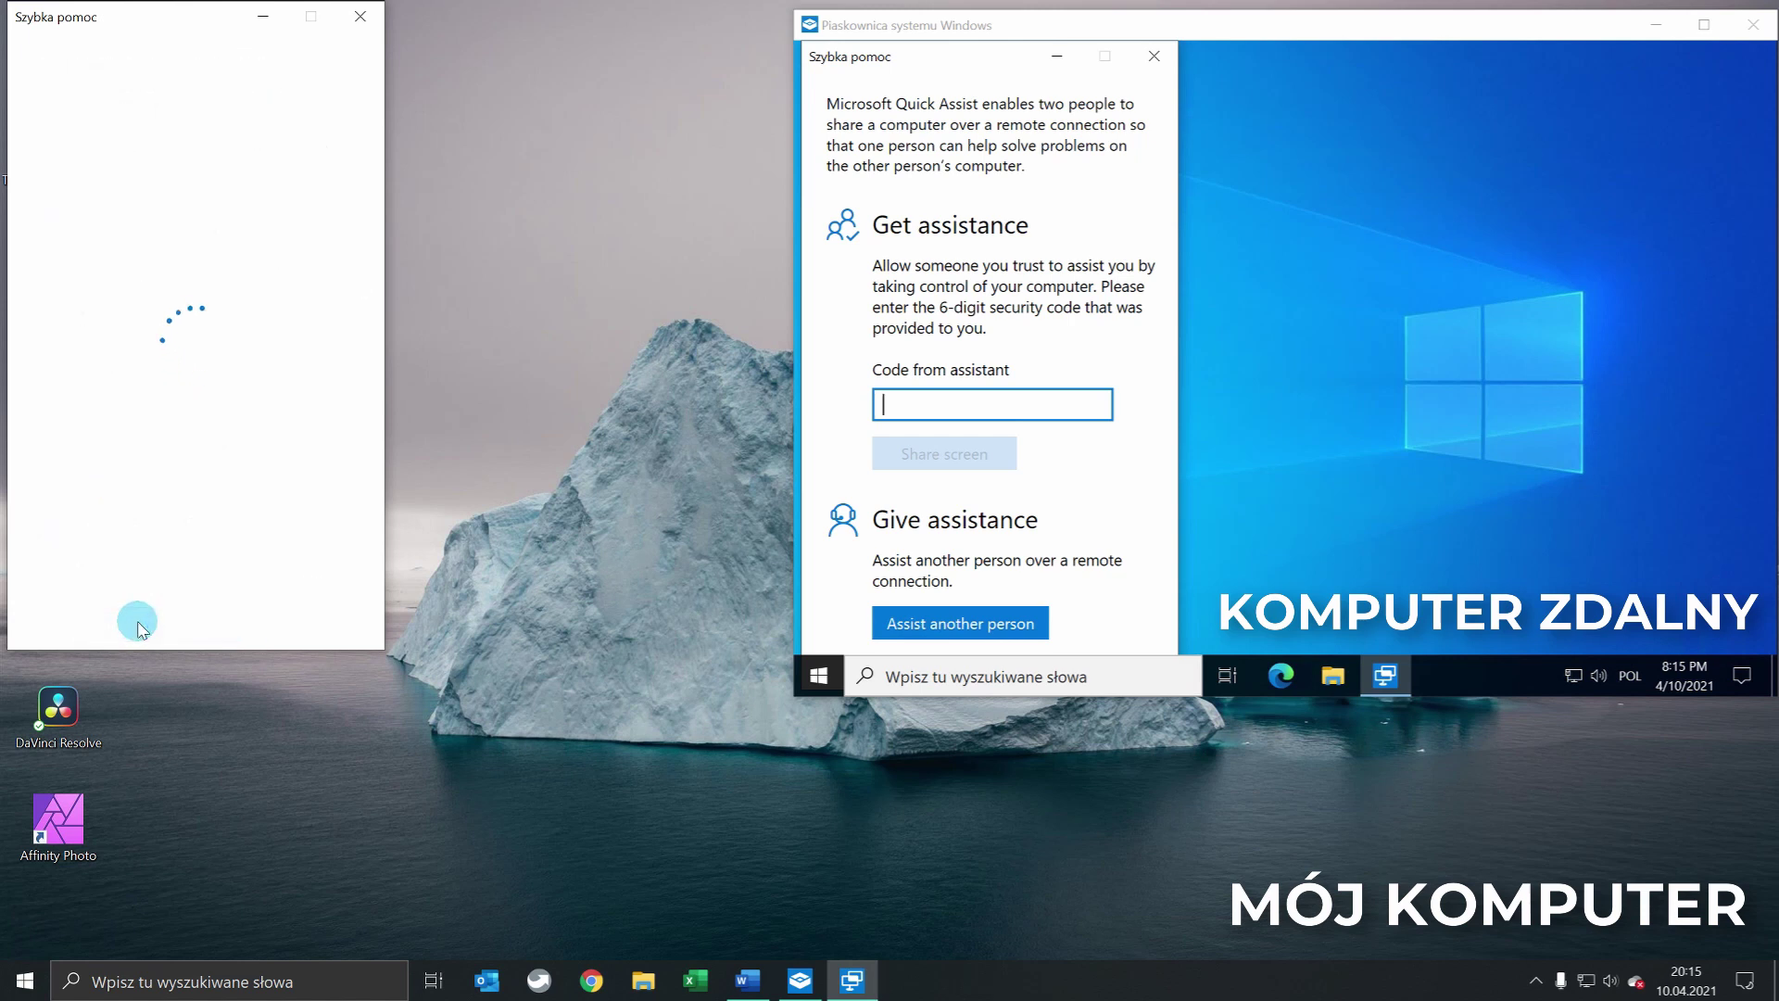
pyautogui.click(143, 428)
pyautogui.click(143, 267)
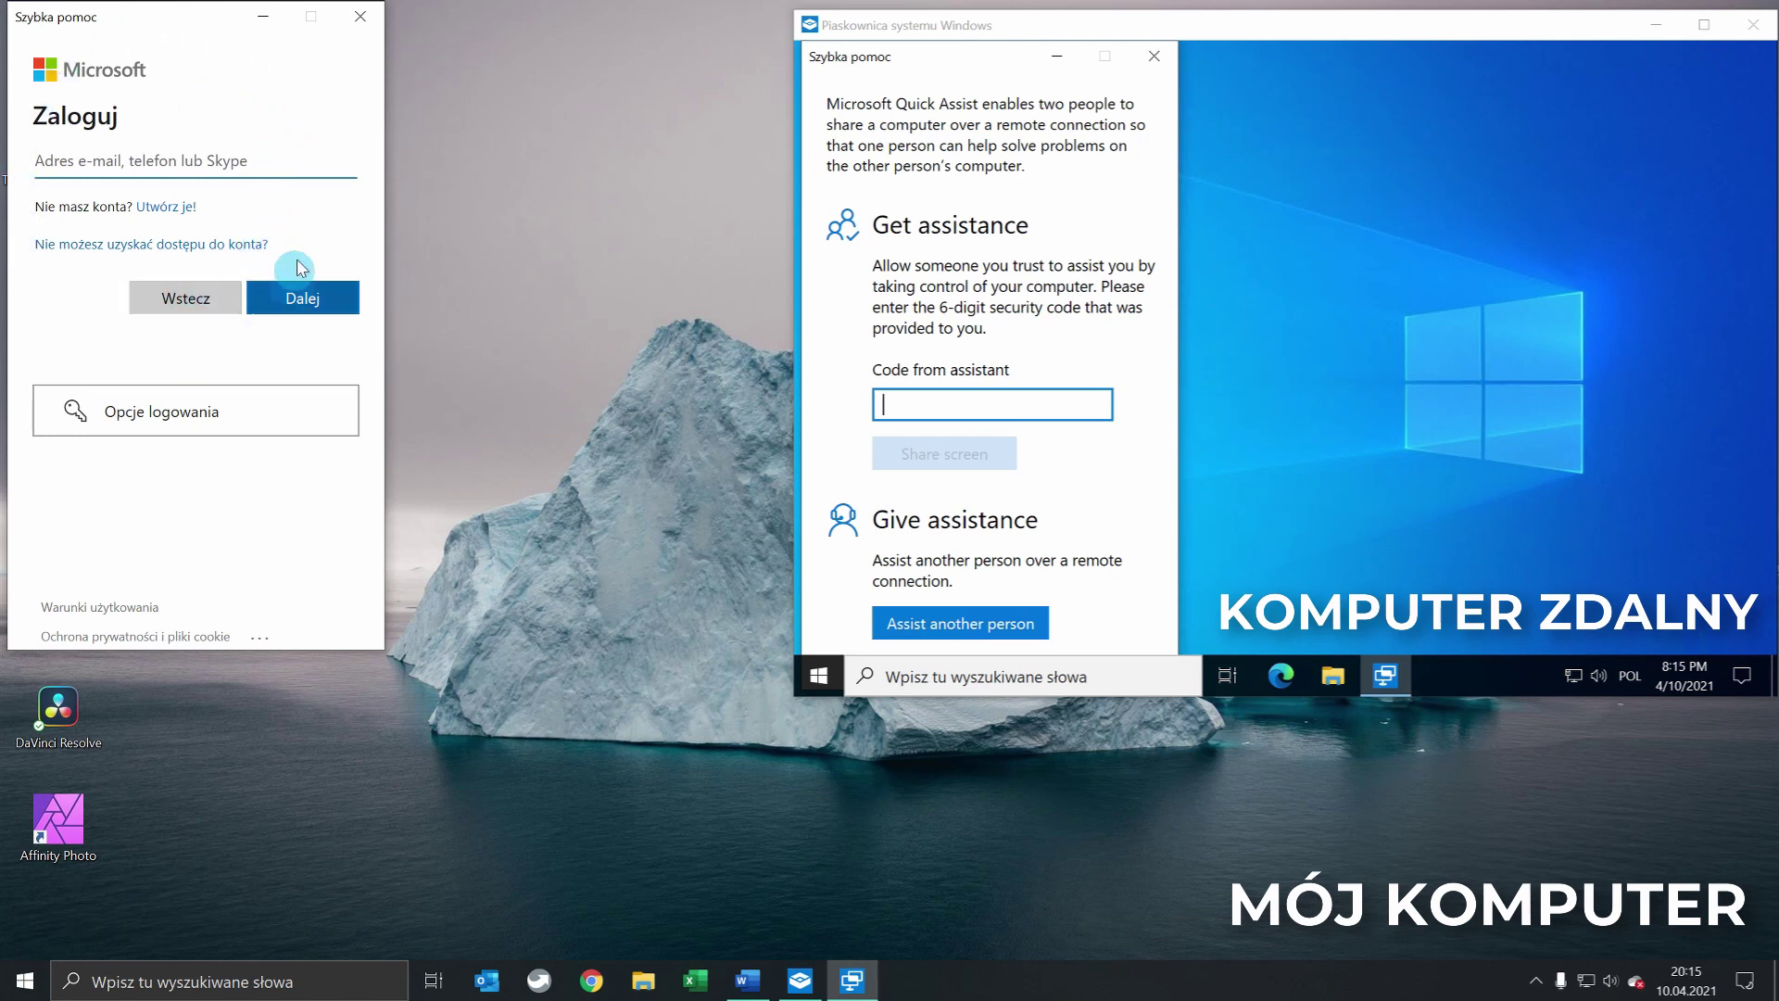
pyautogui.click(248, 161)
pyautogui.click(168, 208)
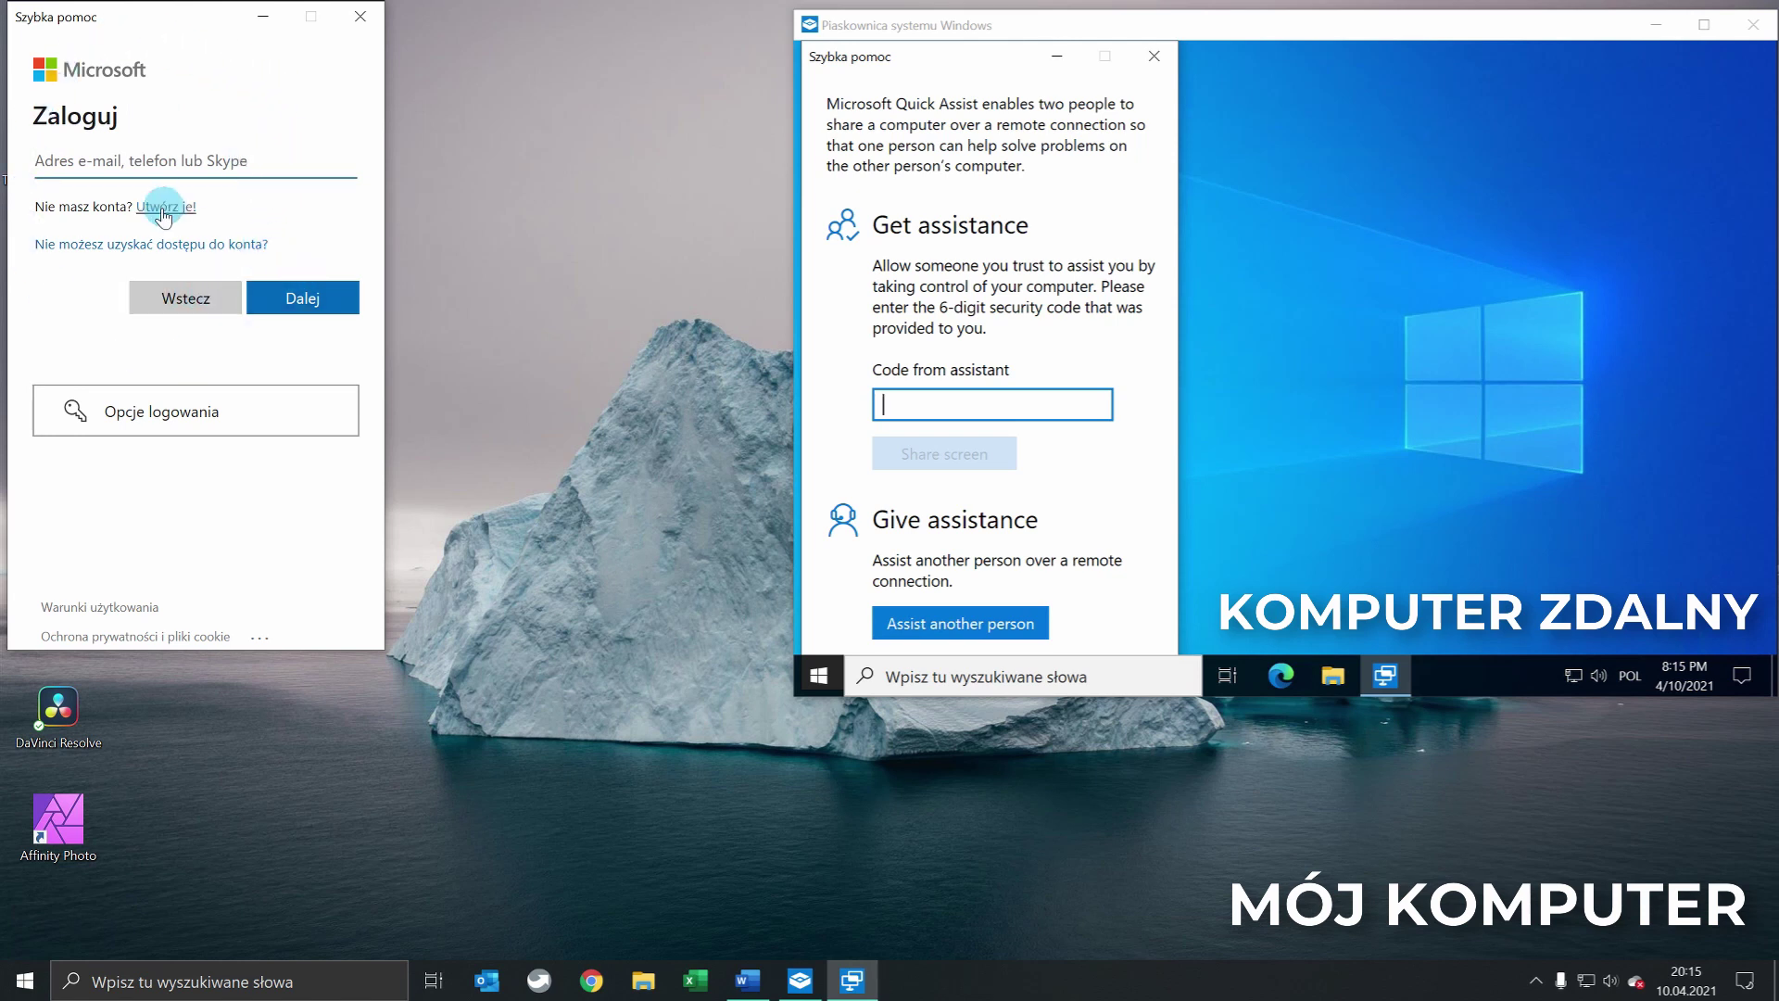
pyautogui.click(239, 158)
pyautogui.write('a')
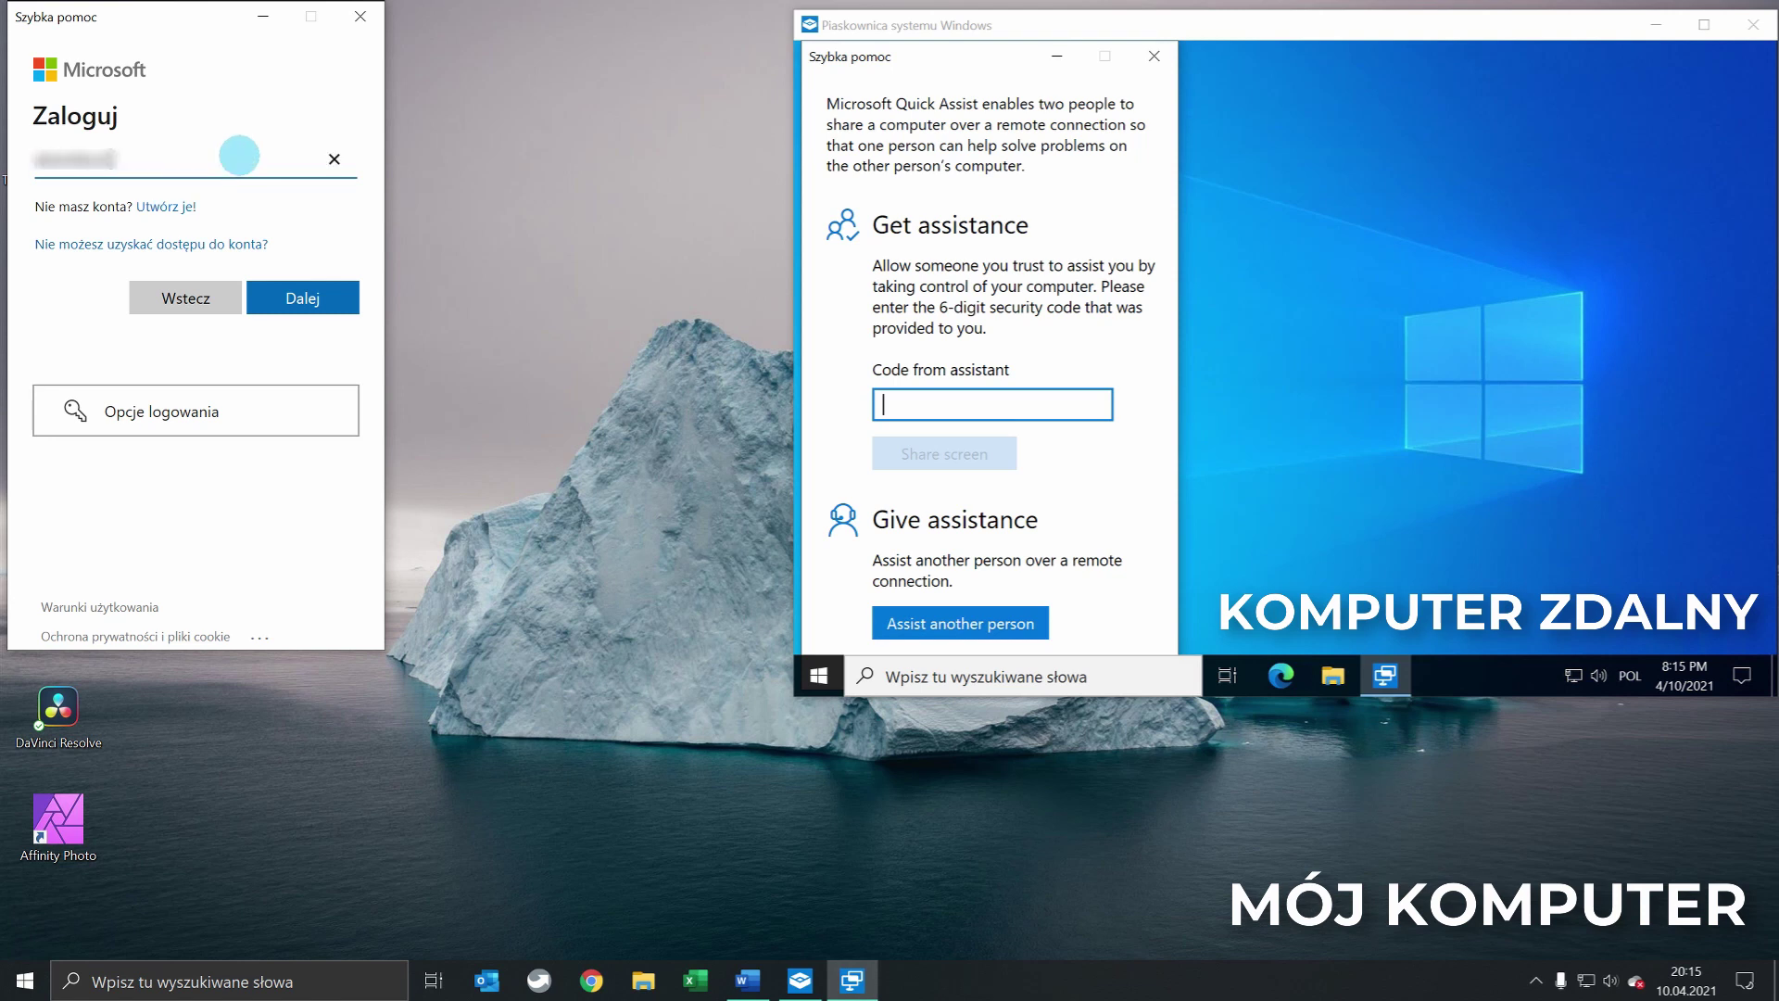
pyautogui.press('Return')
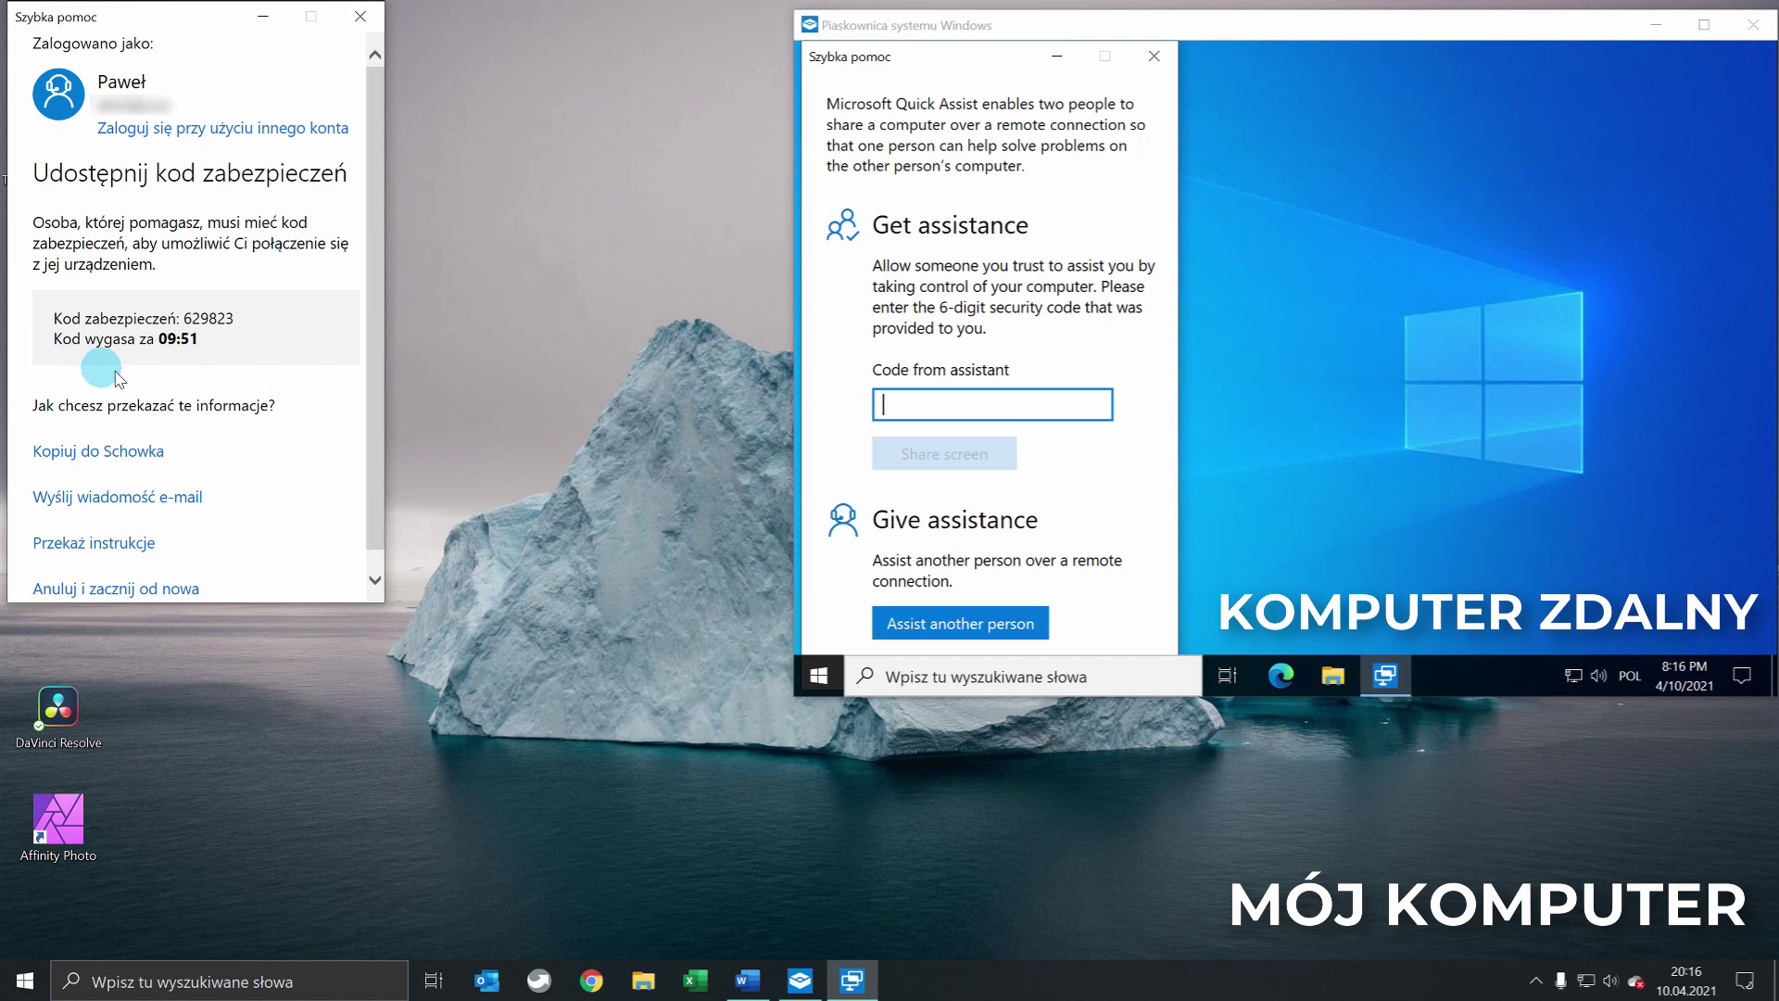
# Copy the helper's six-digit security code into the sandbox's code field and share the screen
pyautogui.moveTo(184, 317); pyautogui.dragTo(228, 316)
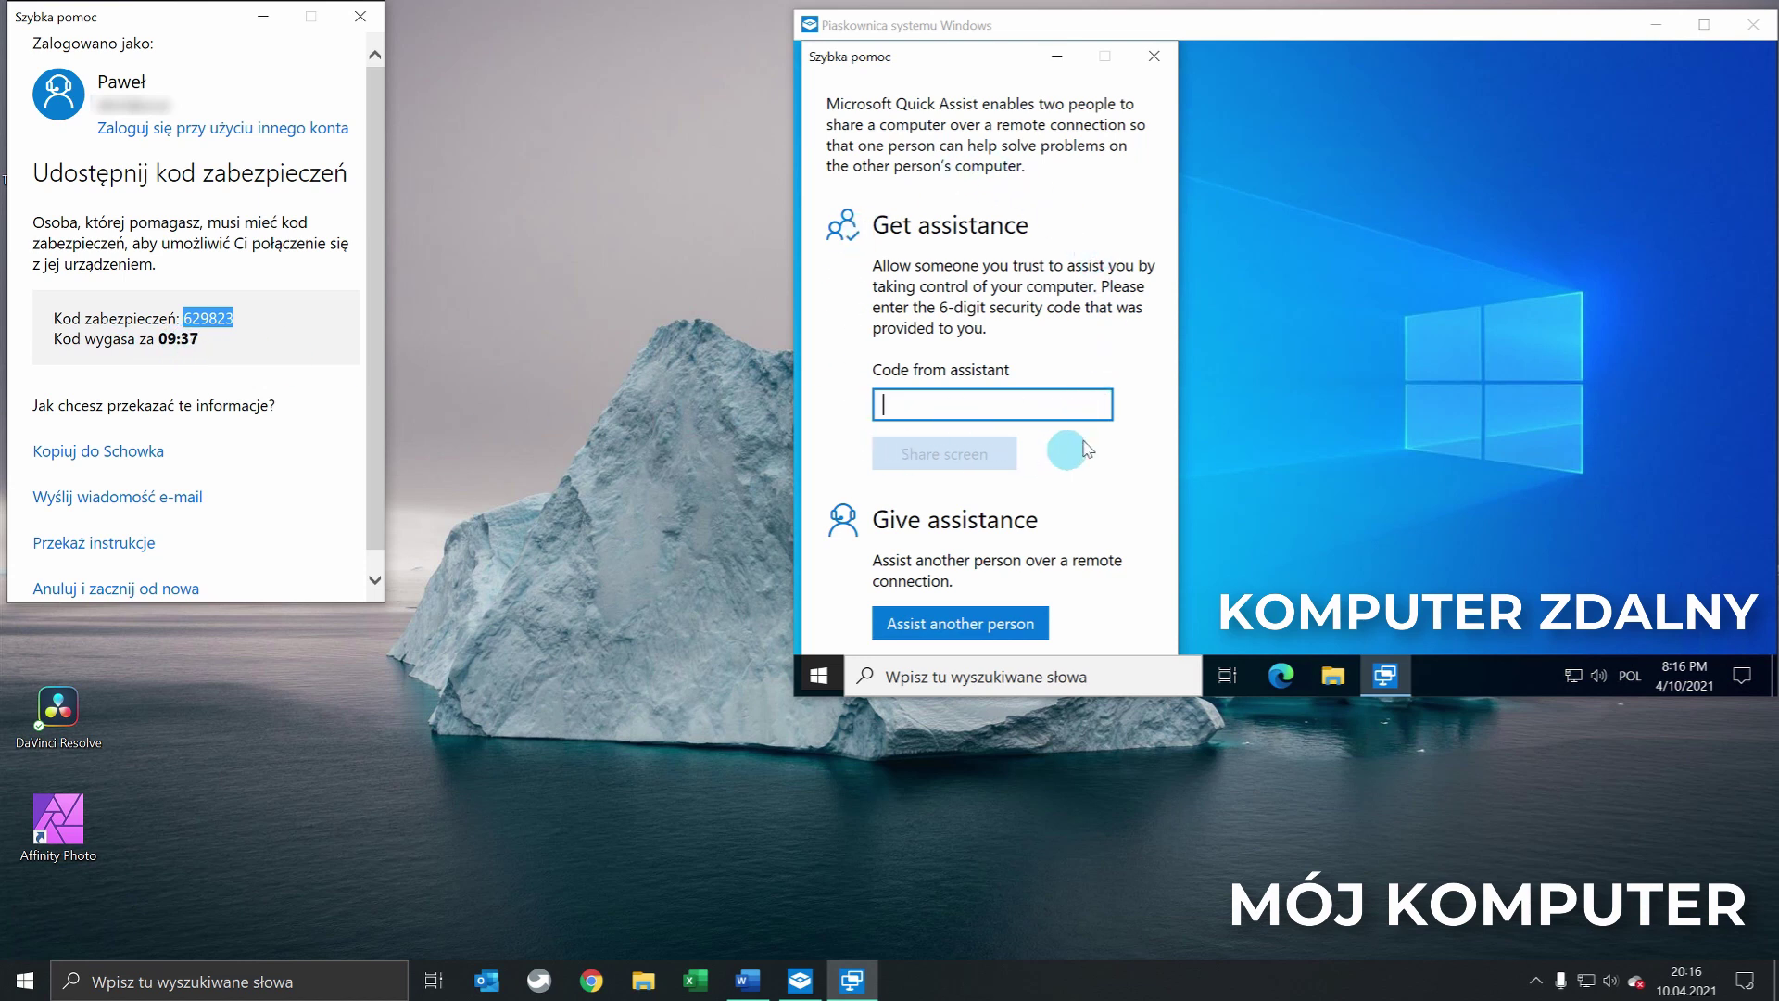
pyautogui.click(995, 407)
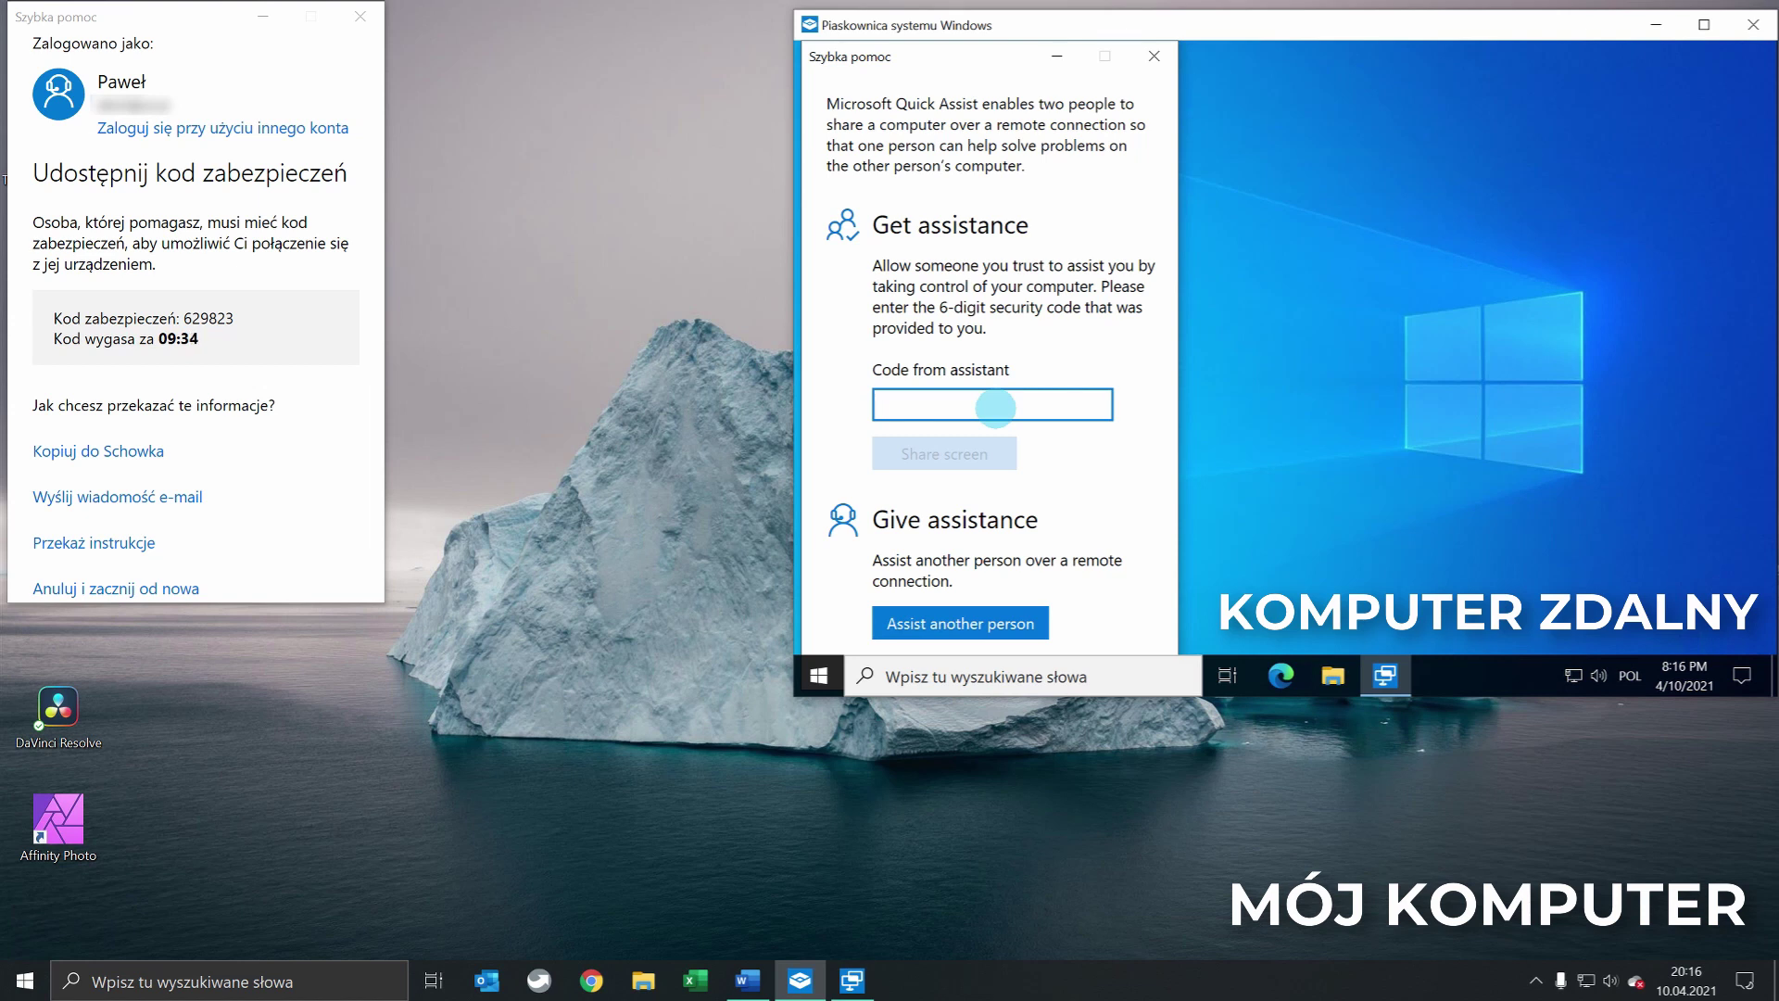
pyautogui.write('629823')
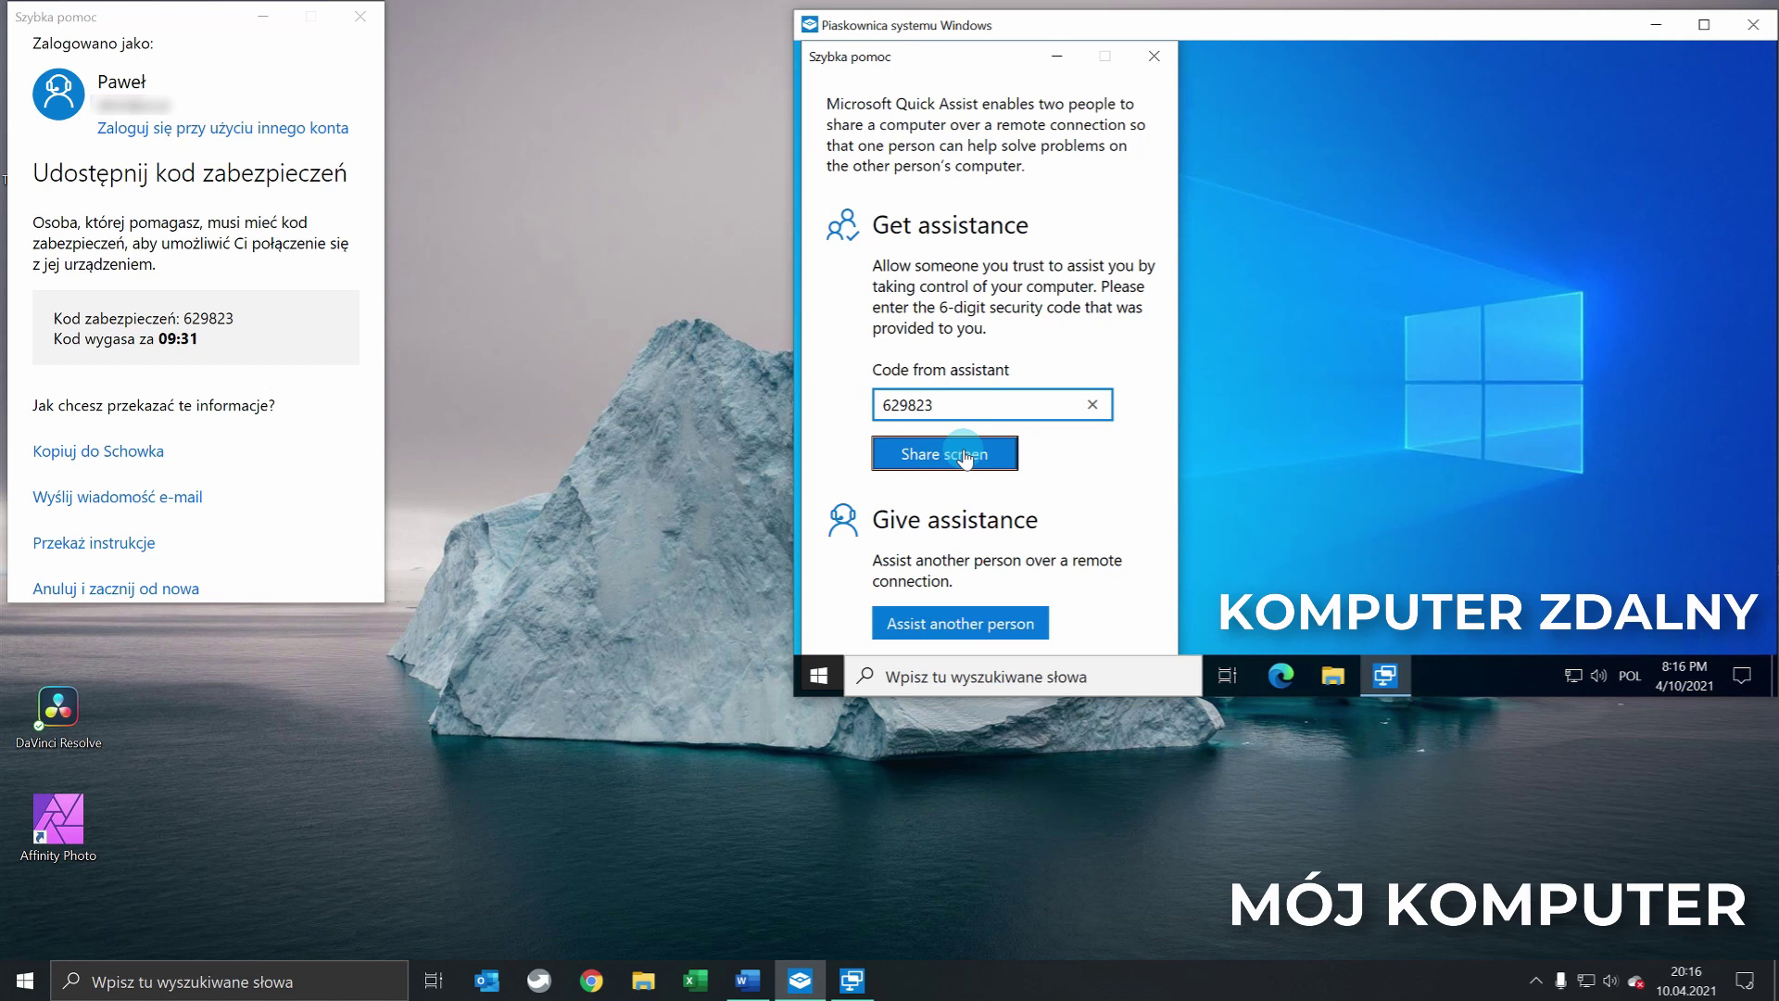
pyautogui.click(963, 454)
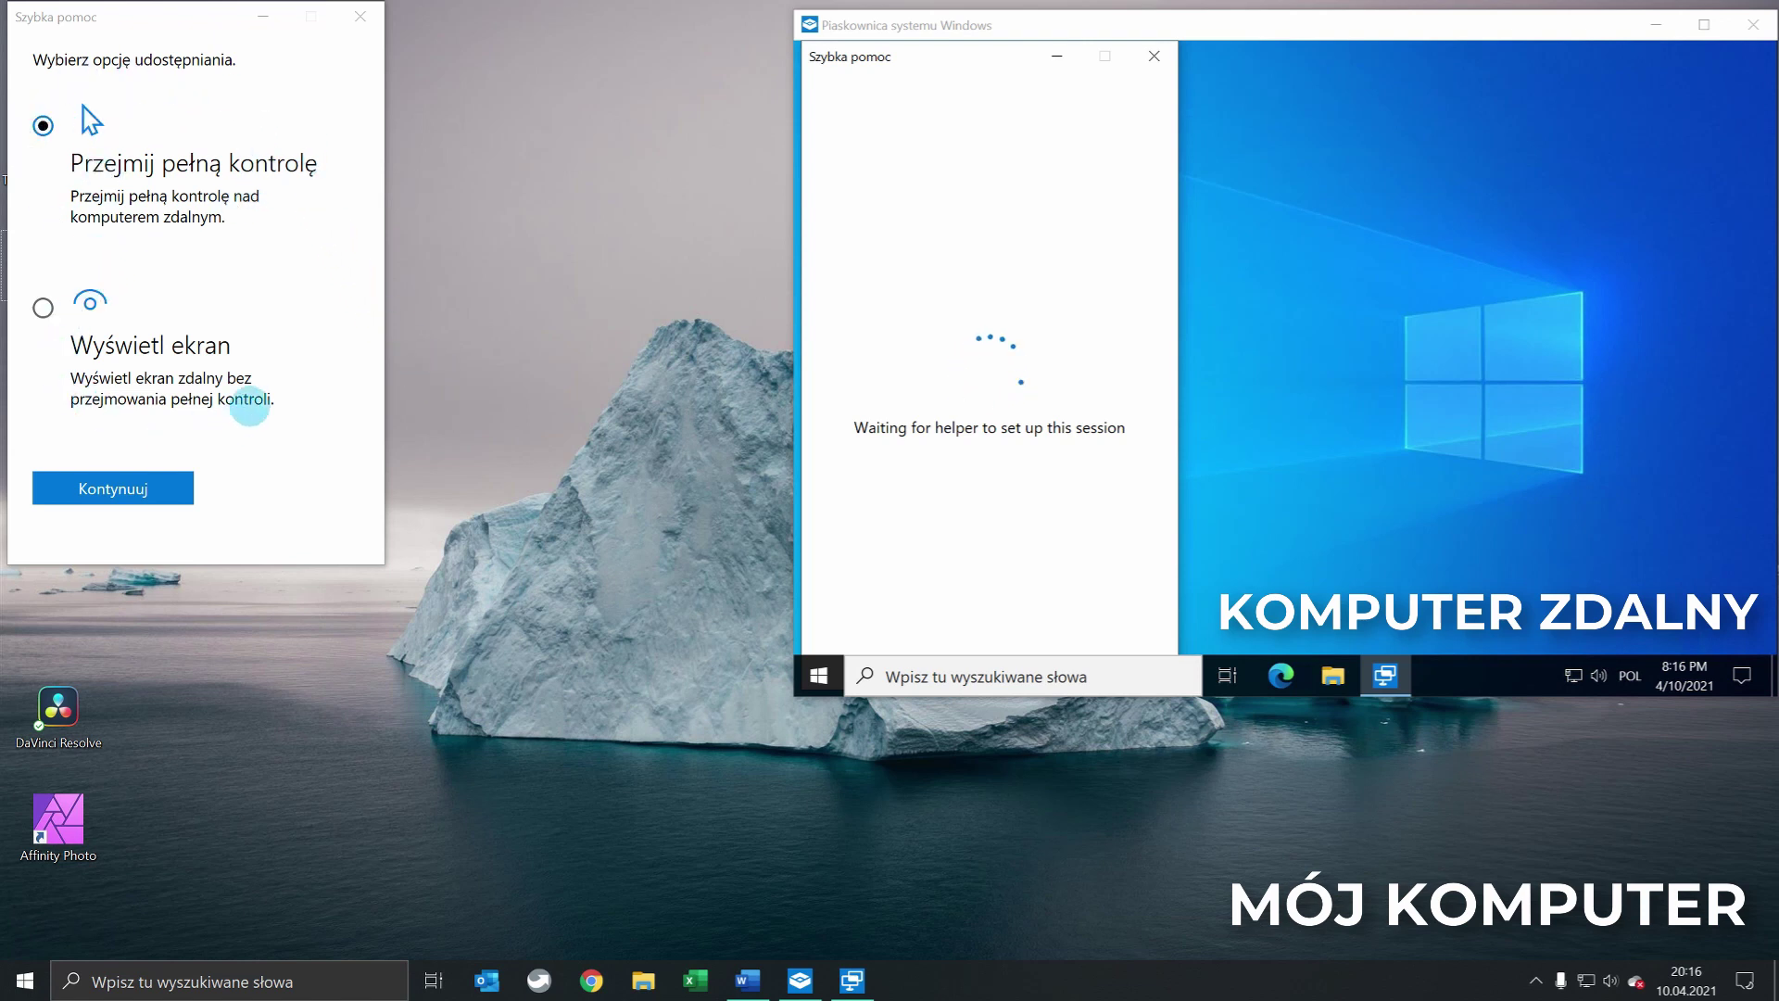
# Choose full control of the remote computer and allow screen sharing on the sandbox
pyautogui.click(46, 128)
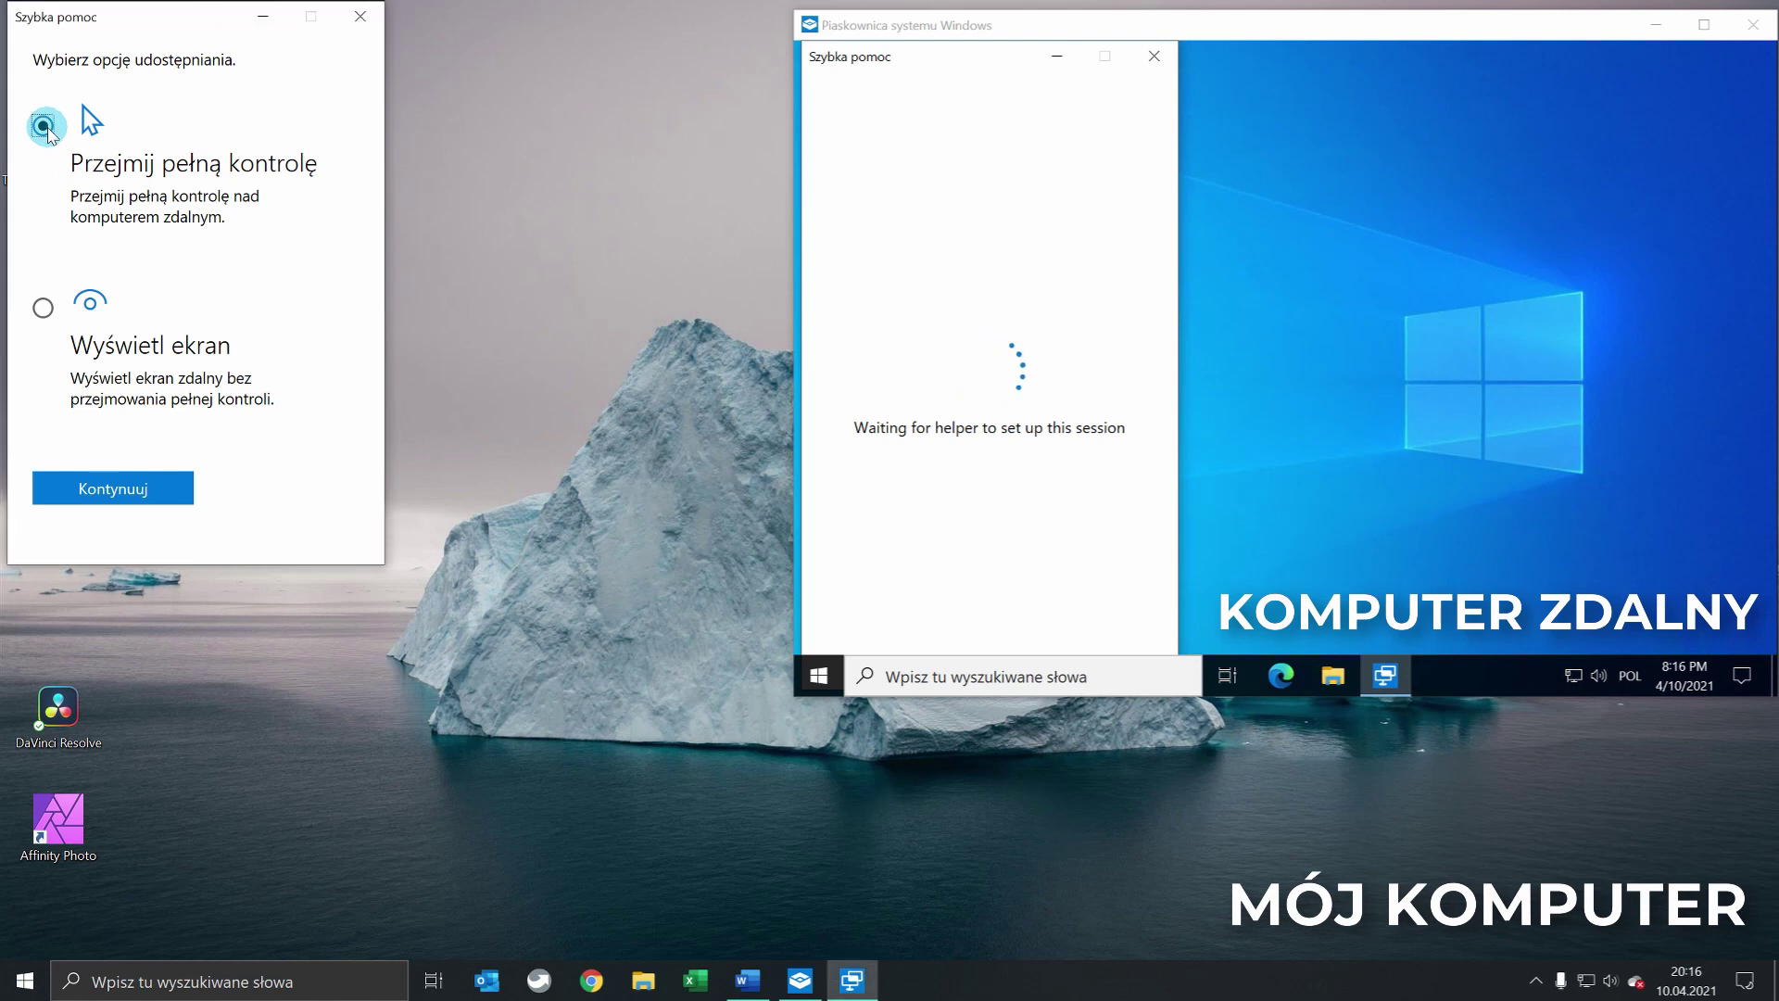
pyautogui.click(112, 486)
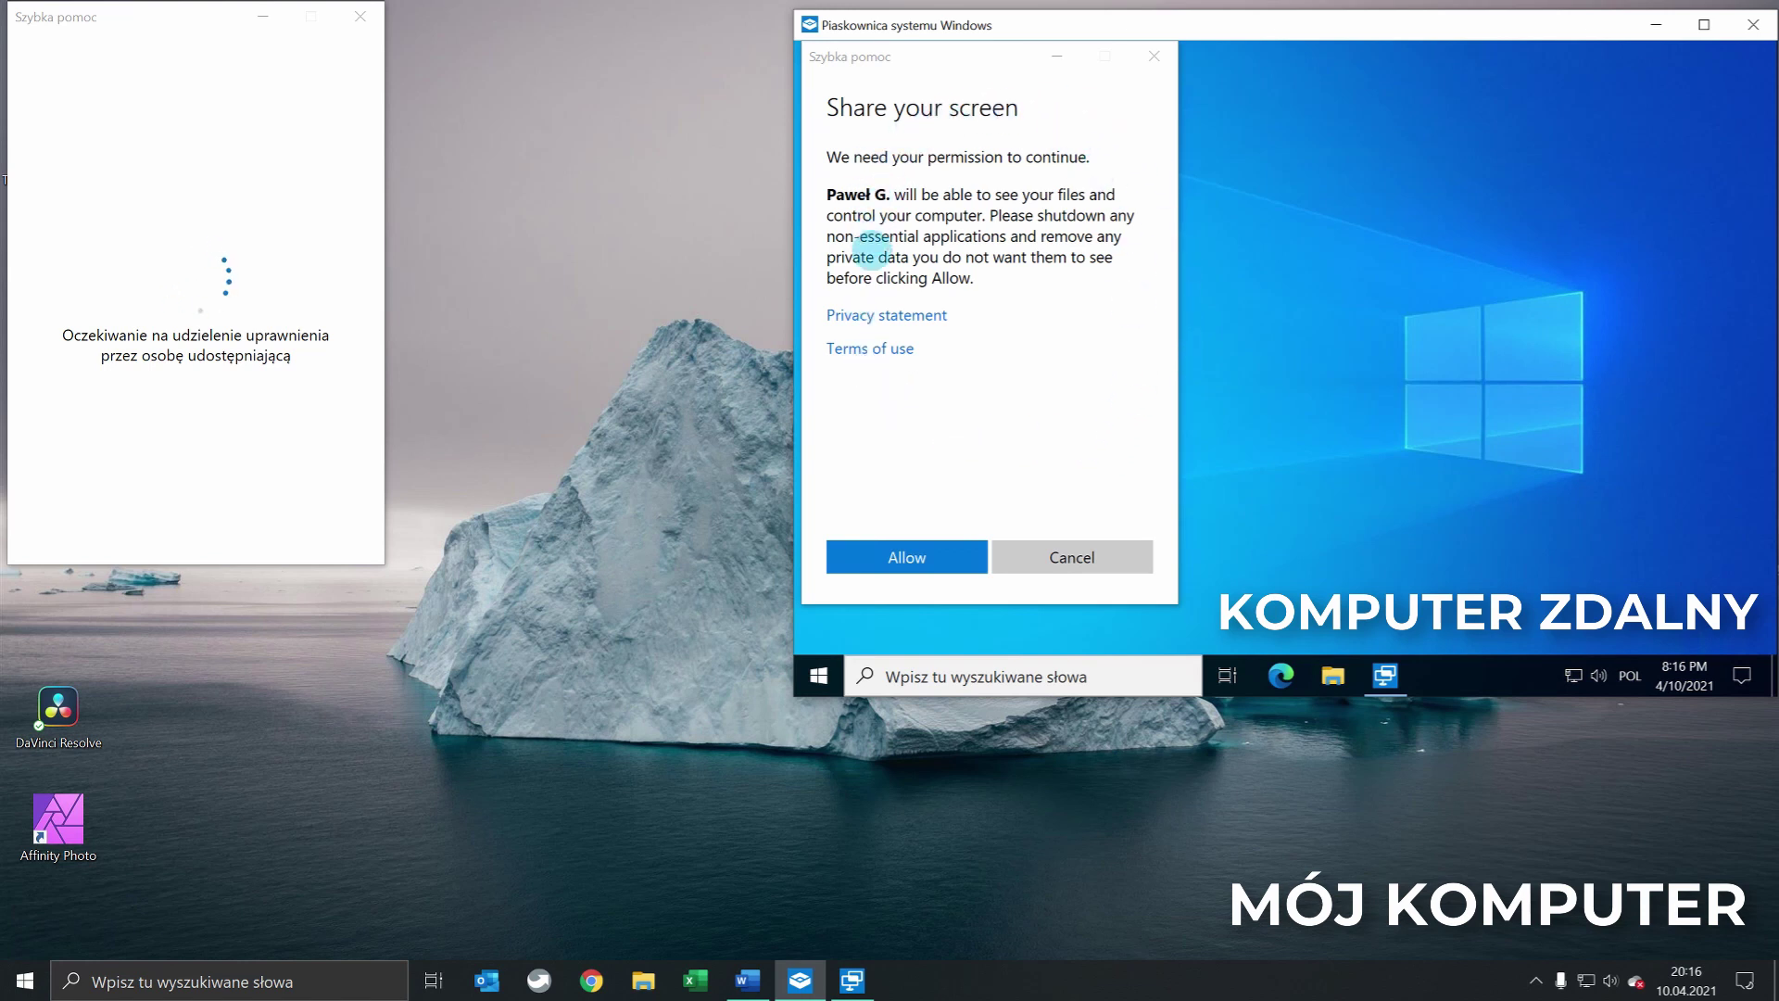
pyautogui.click(891, 560)
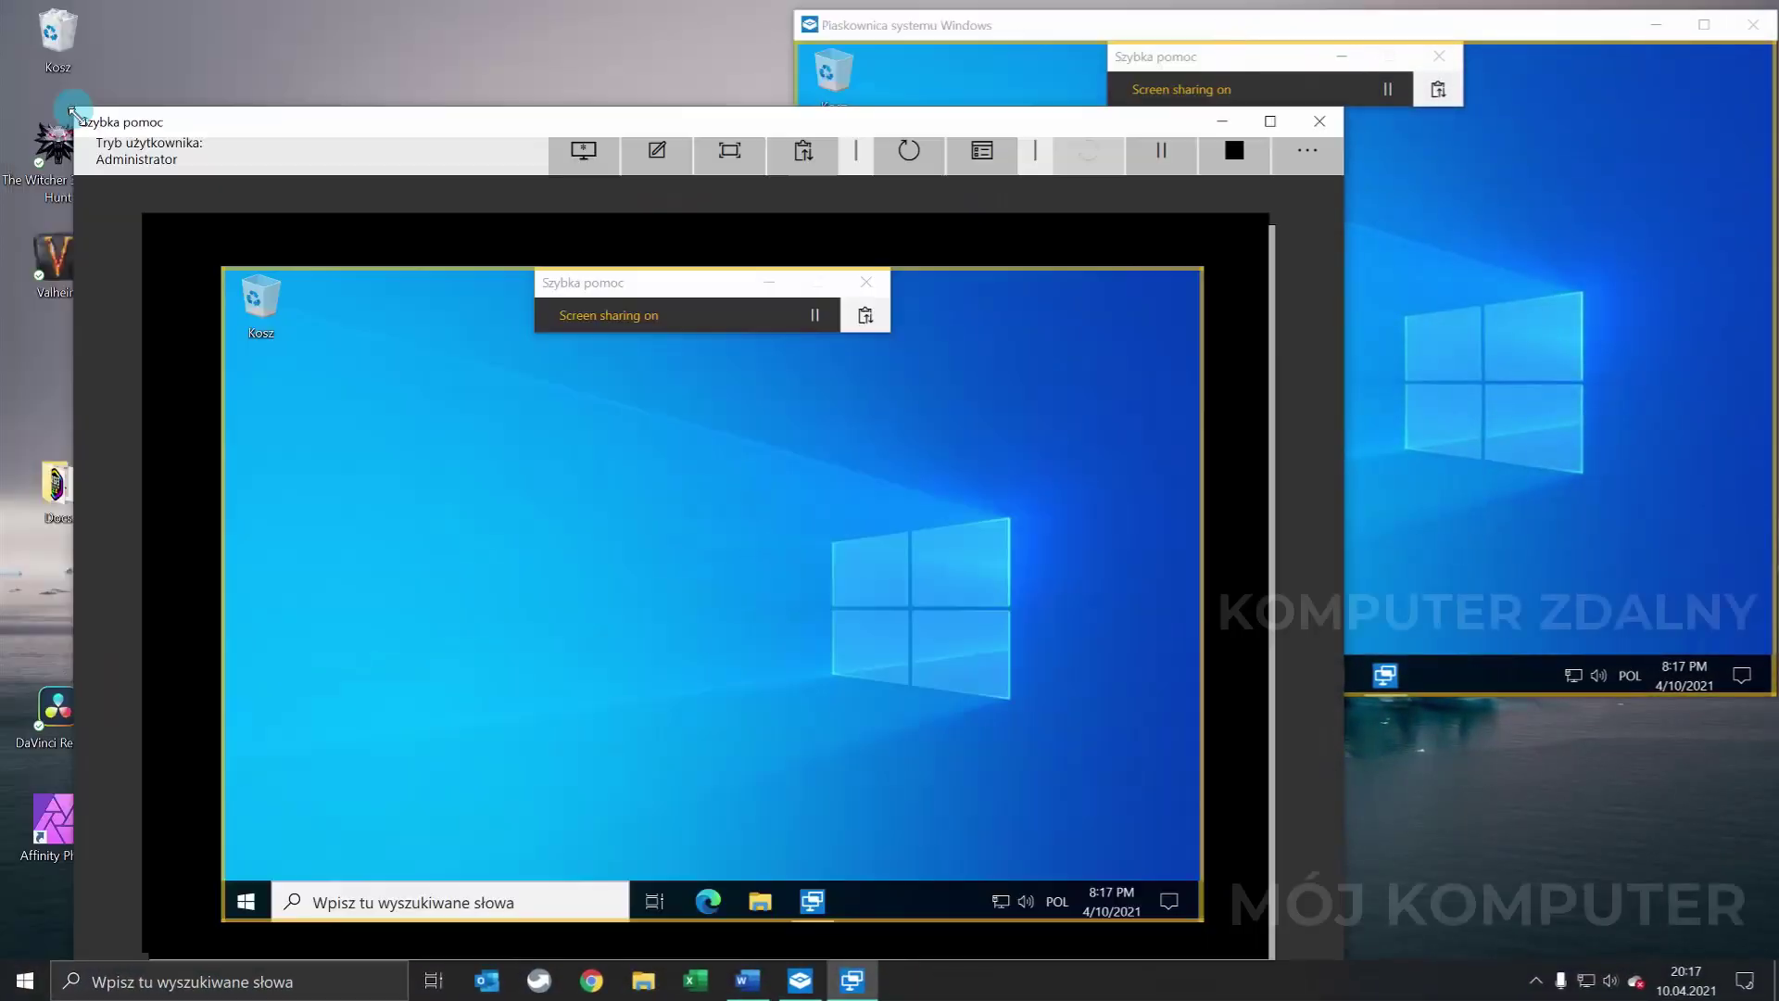
# Resize the Quick Assist viewer smaller and move it to the lower left
pyautogui.moveTo(73, 111); pyautogui.dragTo(134, 283)
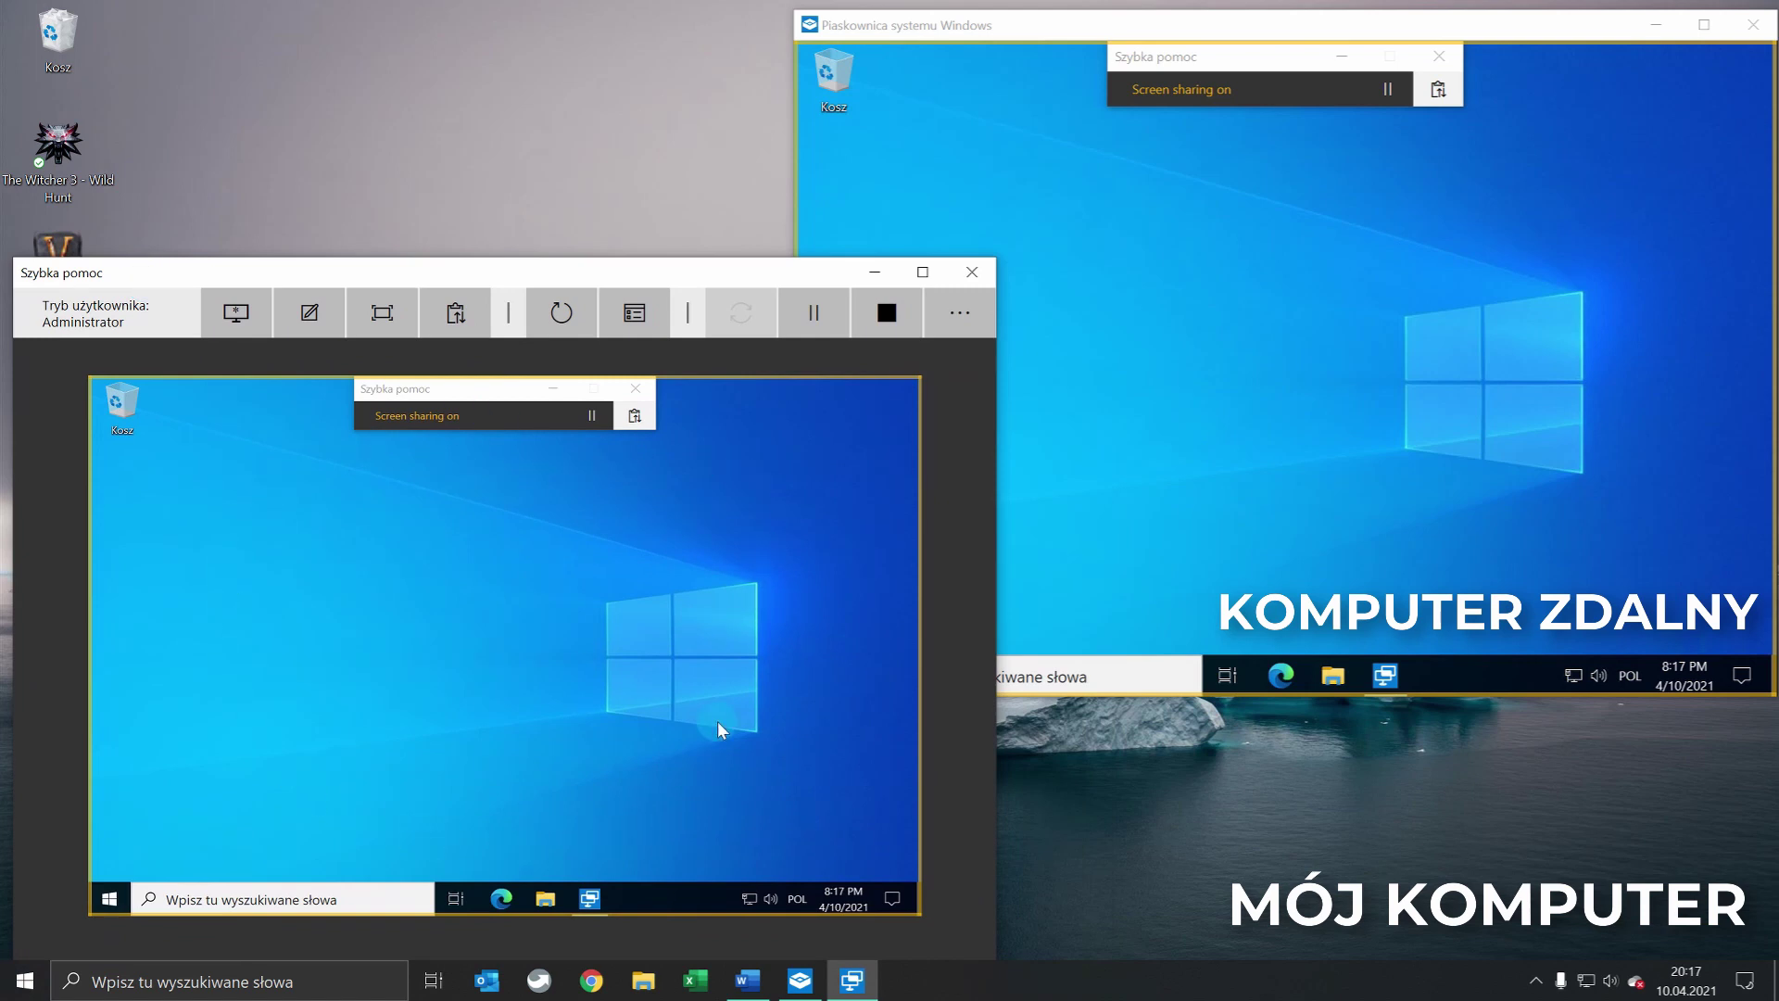
pyautogui.click(559, 902)
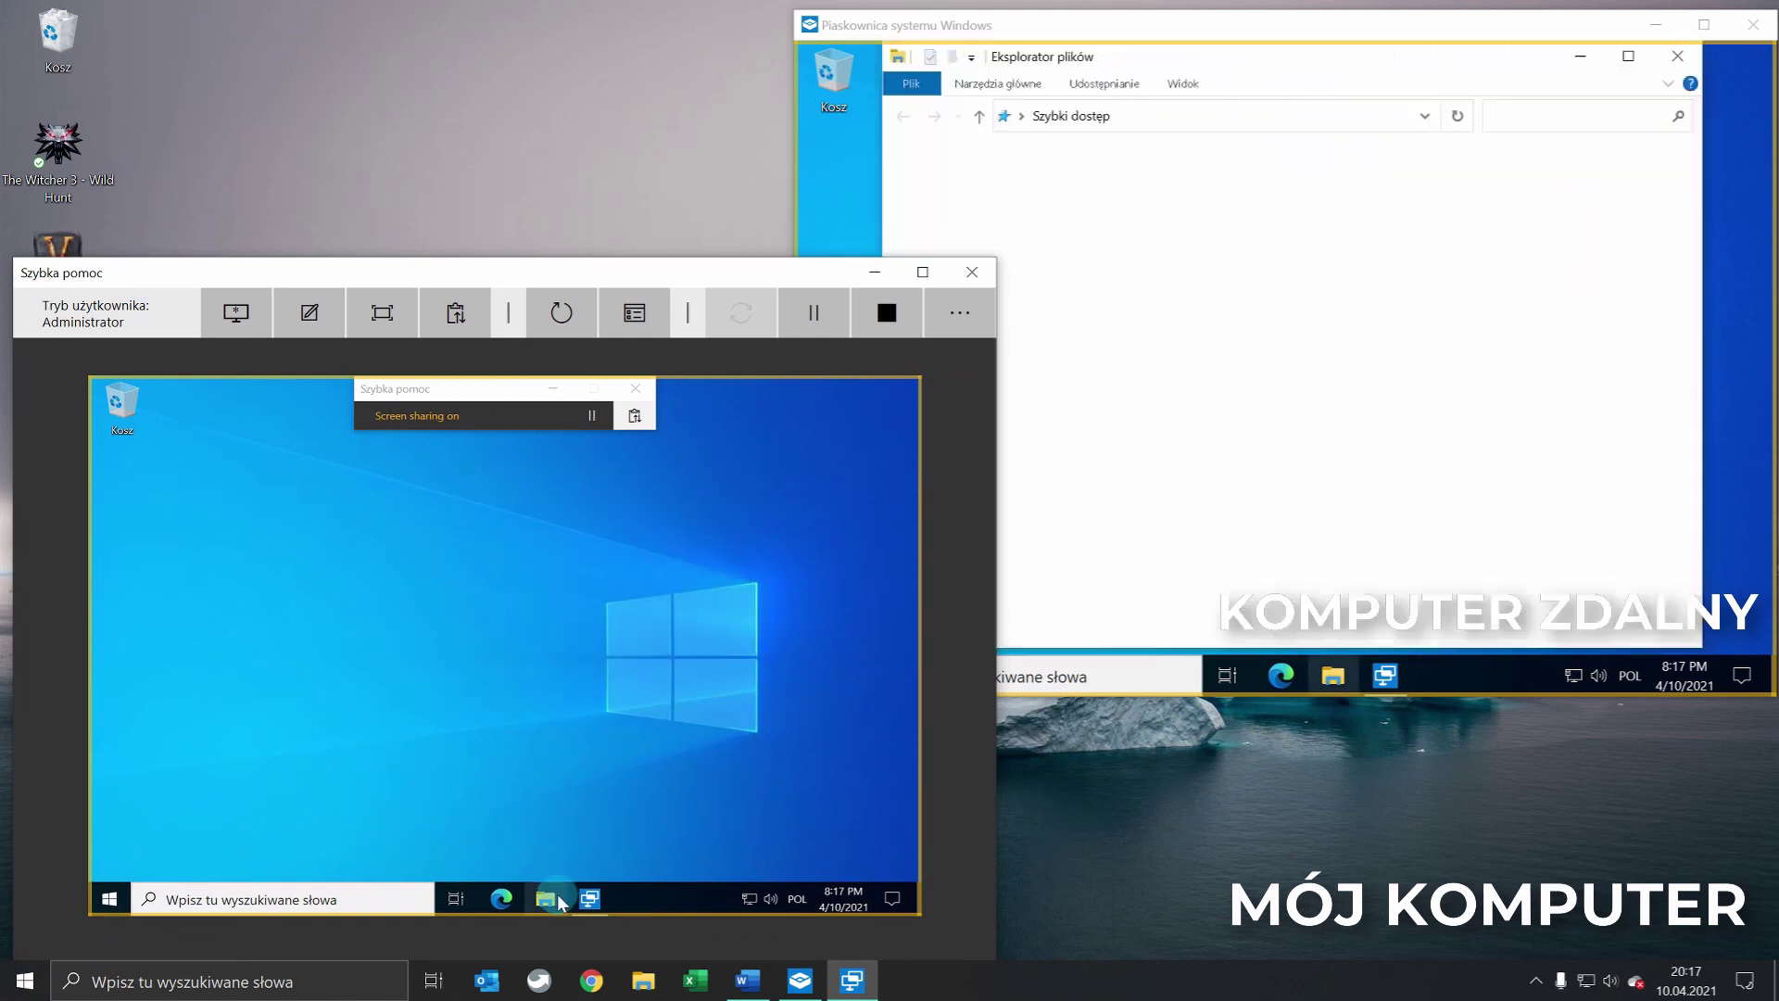
pyautogui.click(842, 385)
pyautogui.rightClick(688, 578)
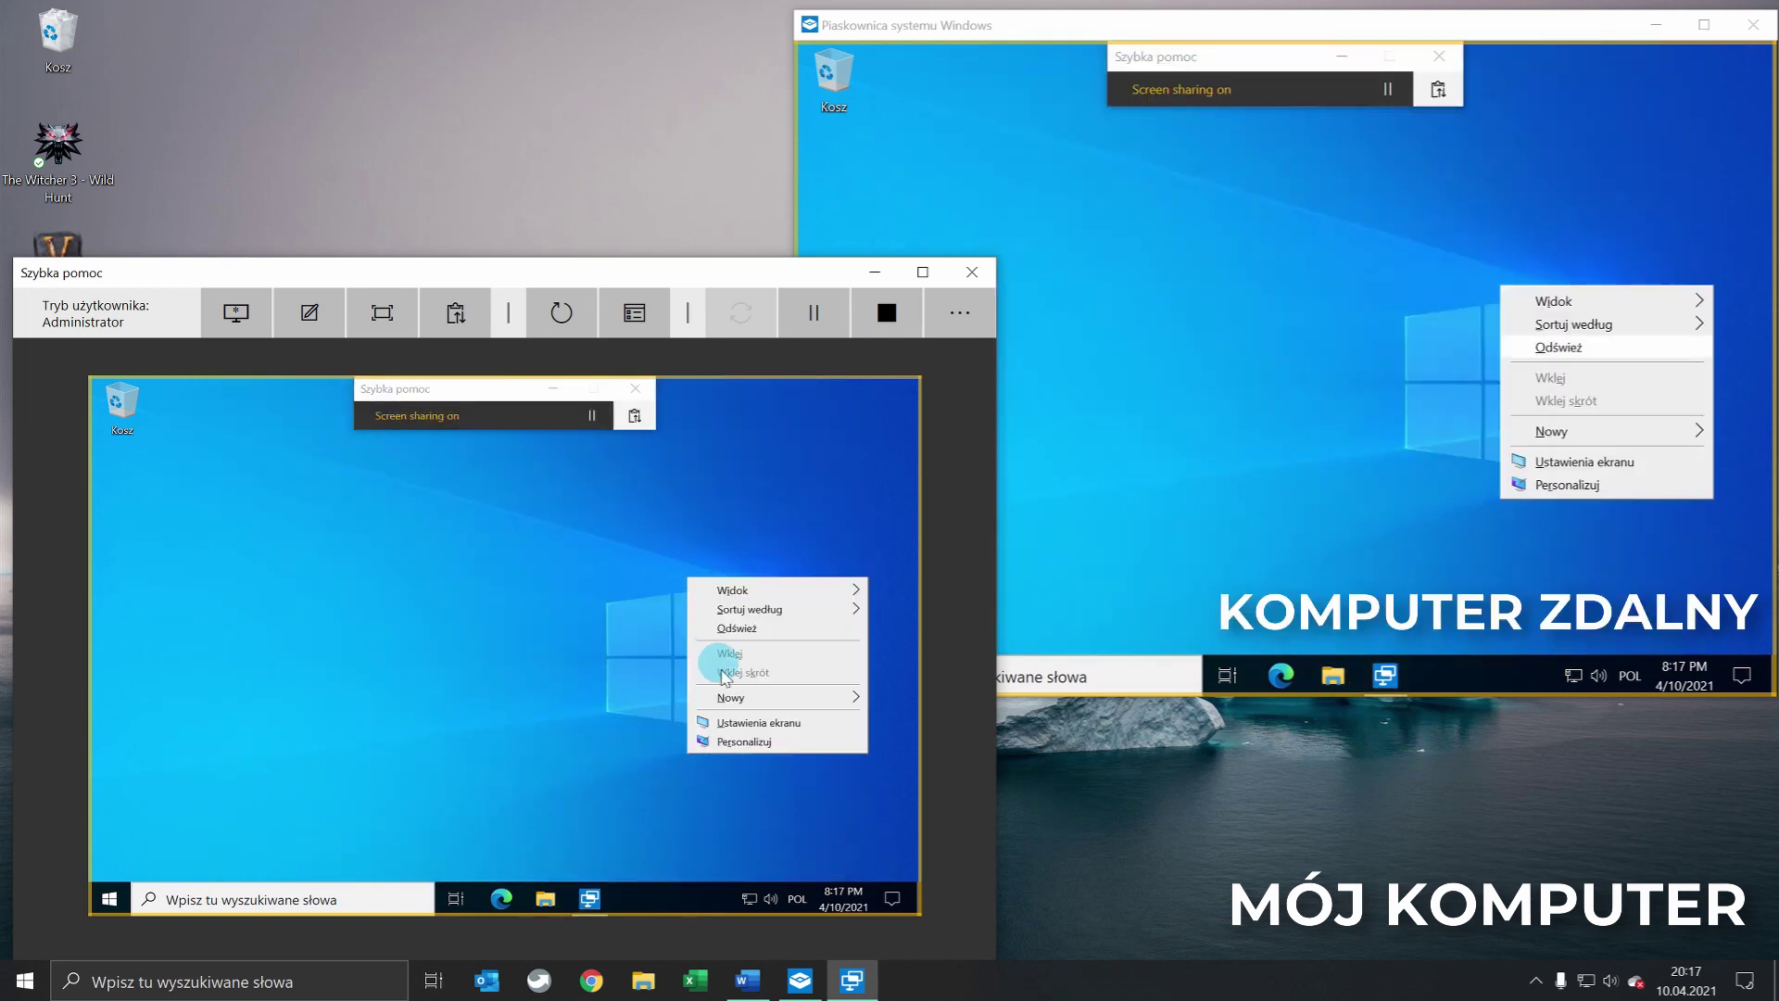
pyautogui.click(260, 572)
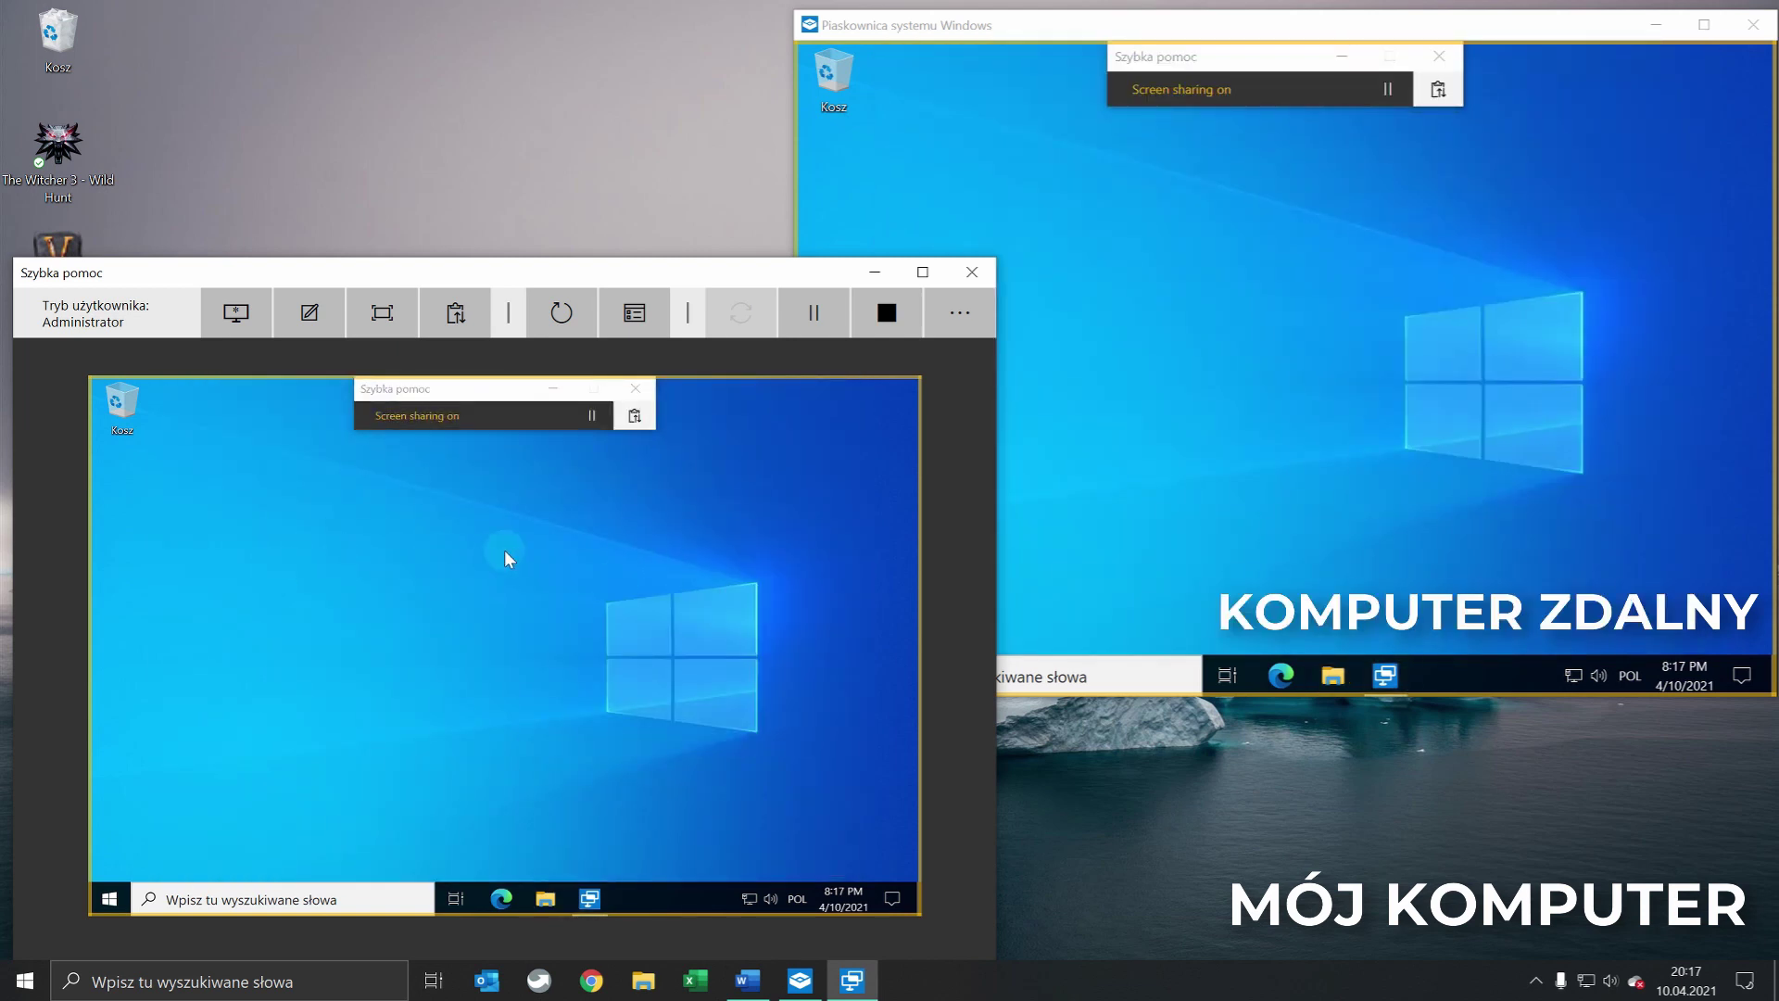
pyautogui.click(1381, 460)
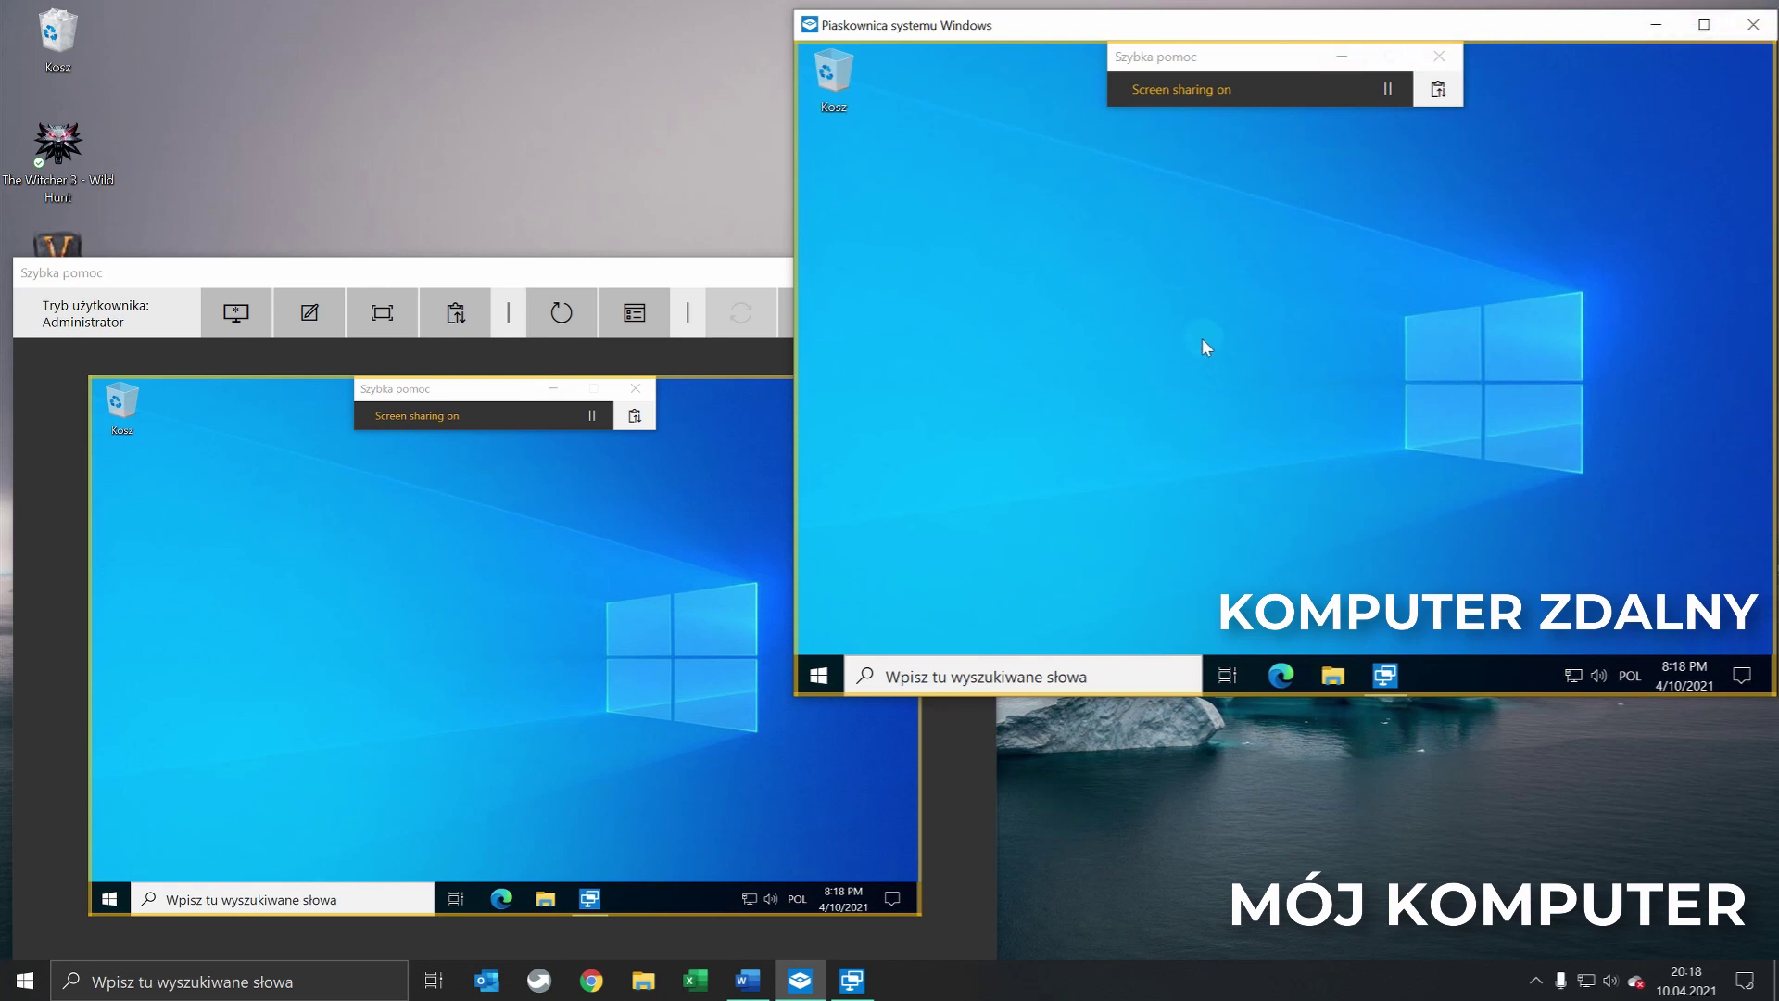
pyautogui.click(541, 478)
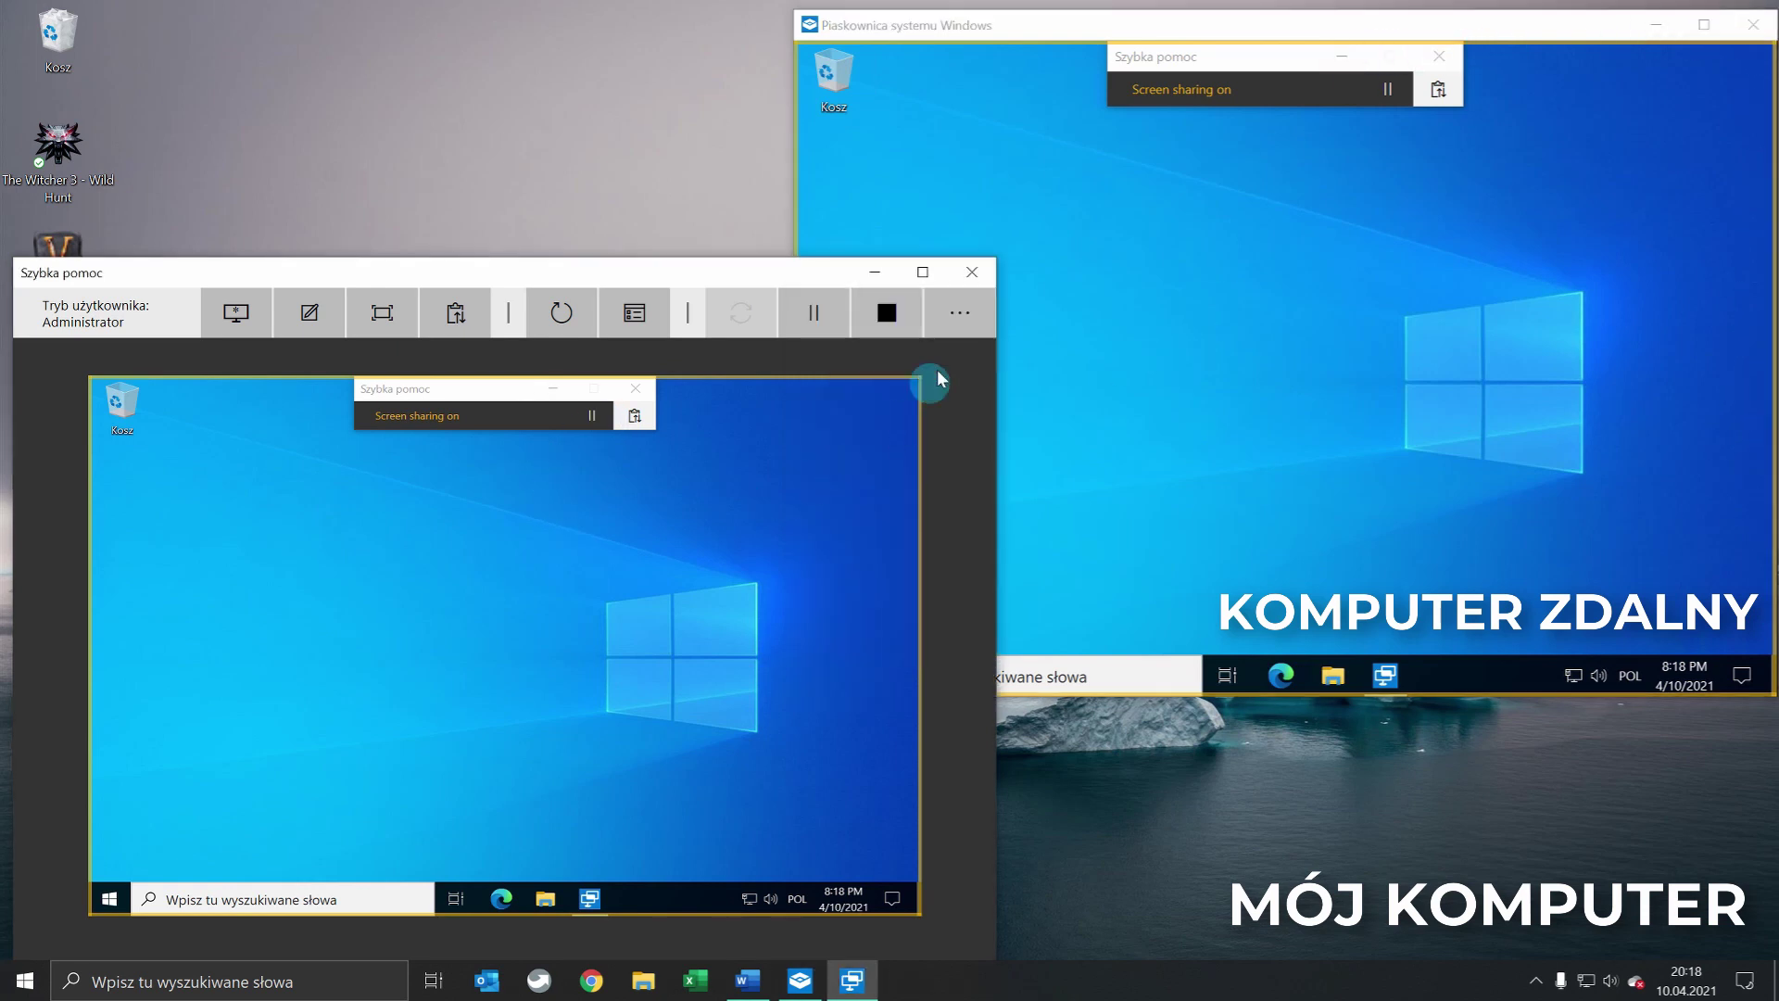
# Show text labels for the helper tools and view all monitors of the remote computer
pyautogui.click(962, 322)
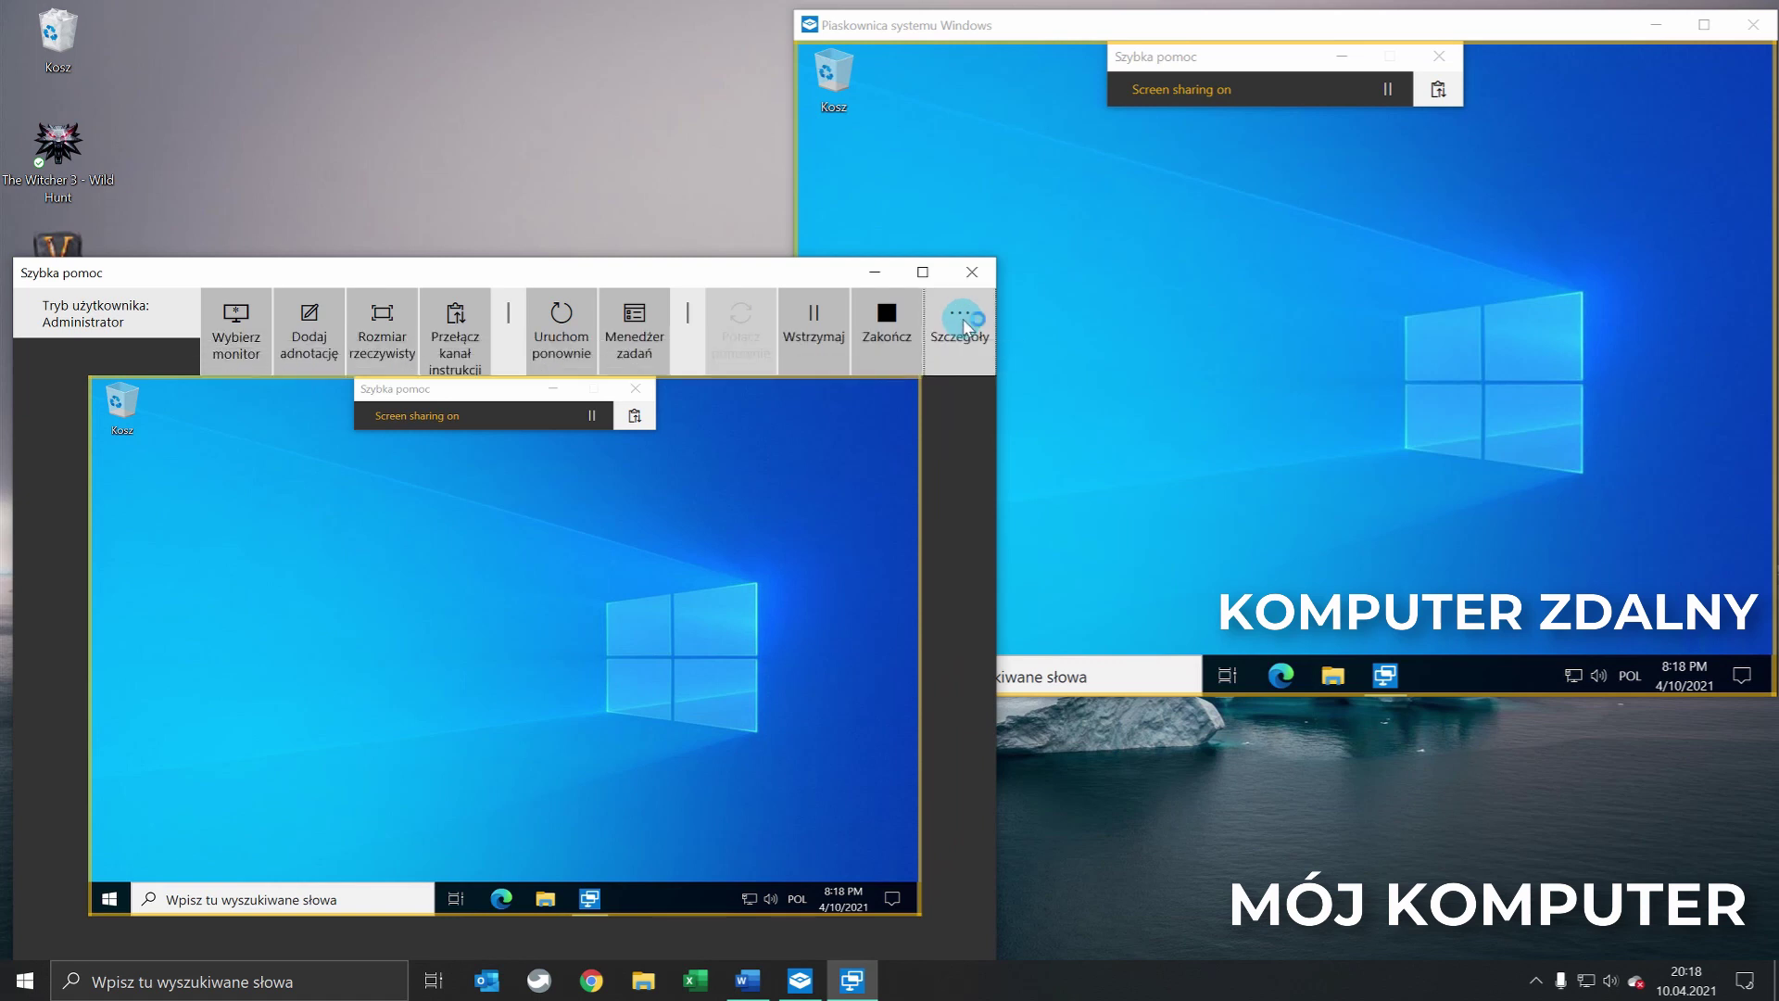
pyautogui.click(235, 323)
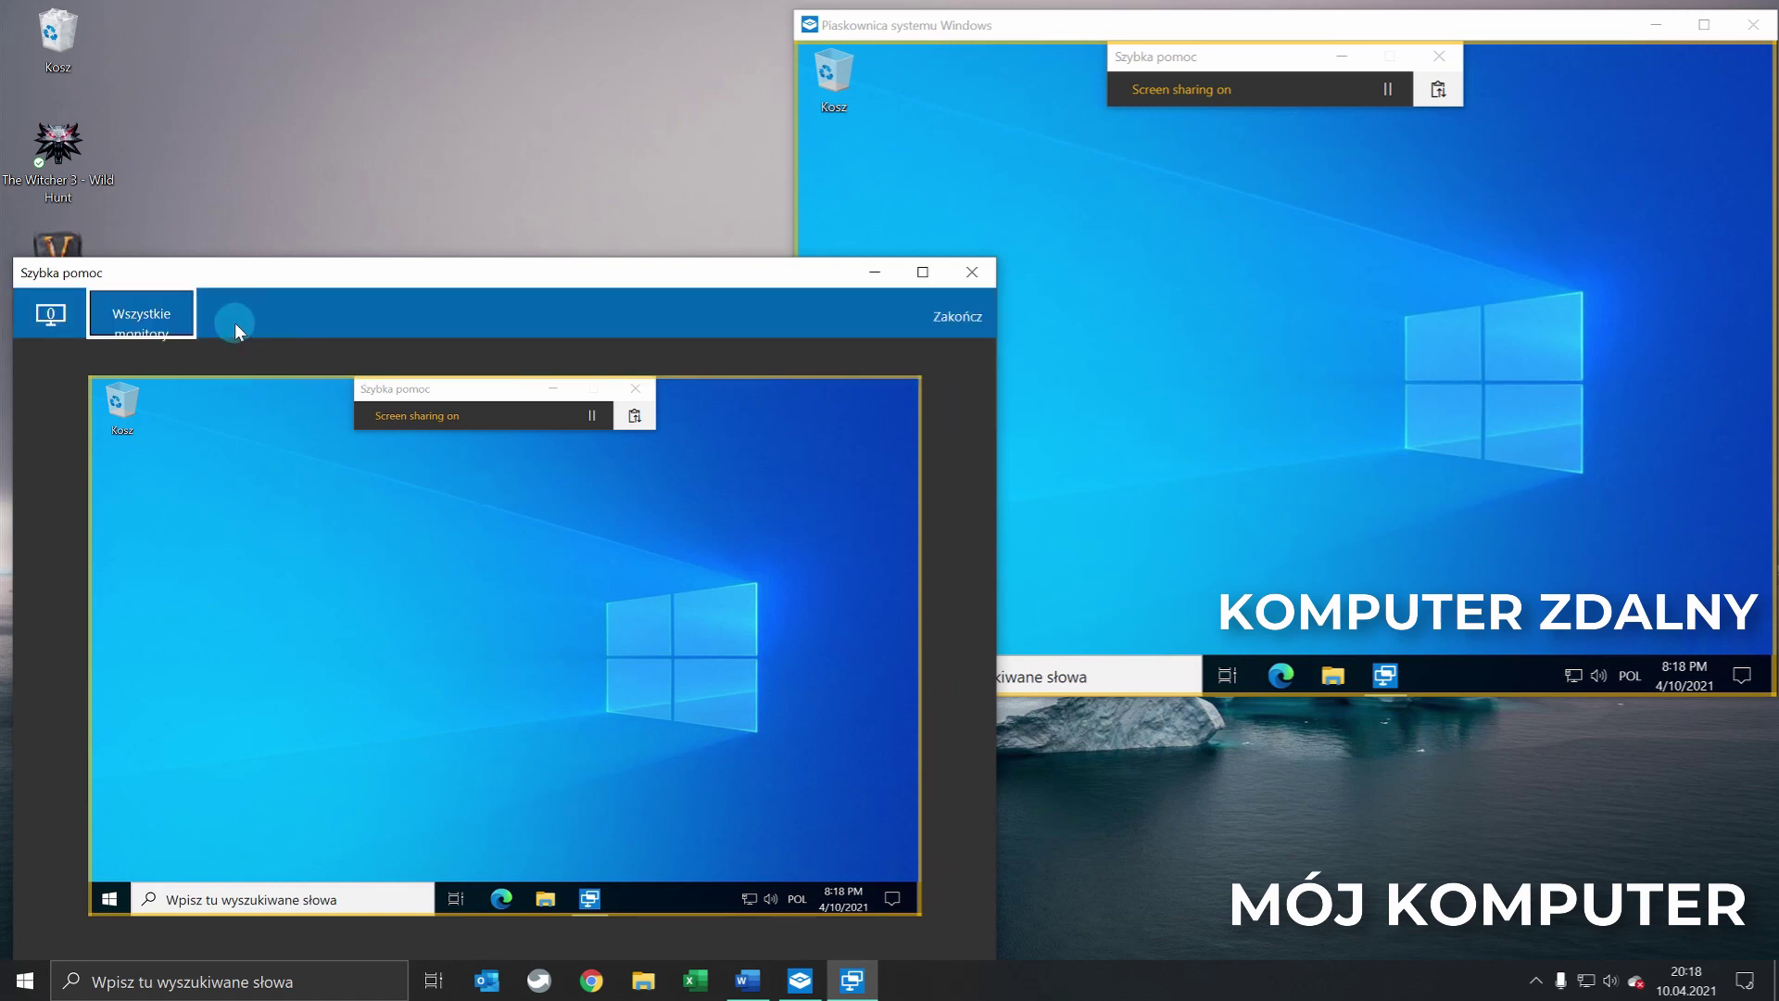
pyautogui.click(154, 322)
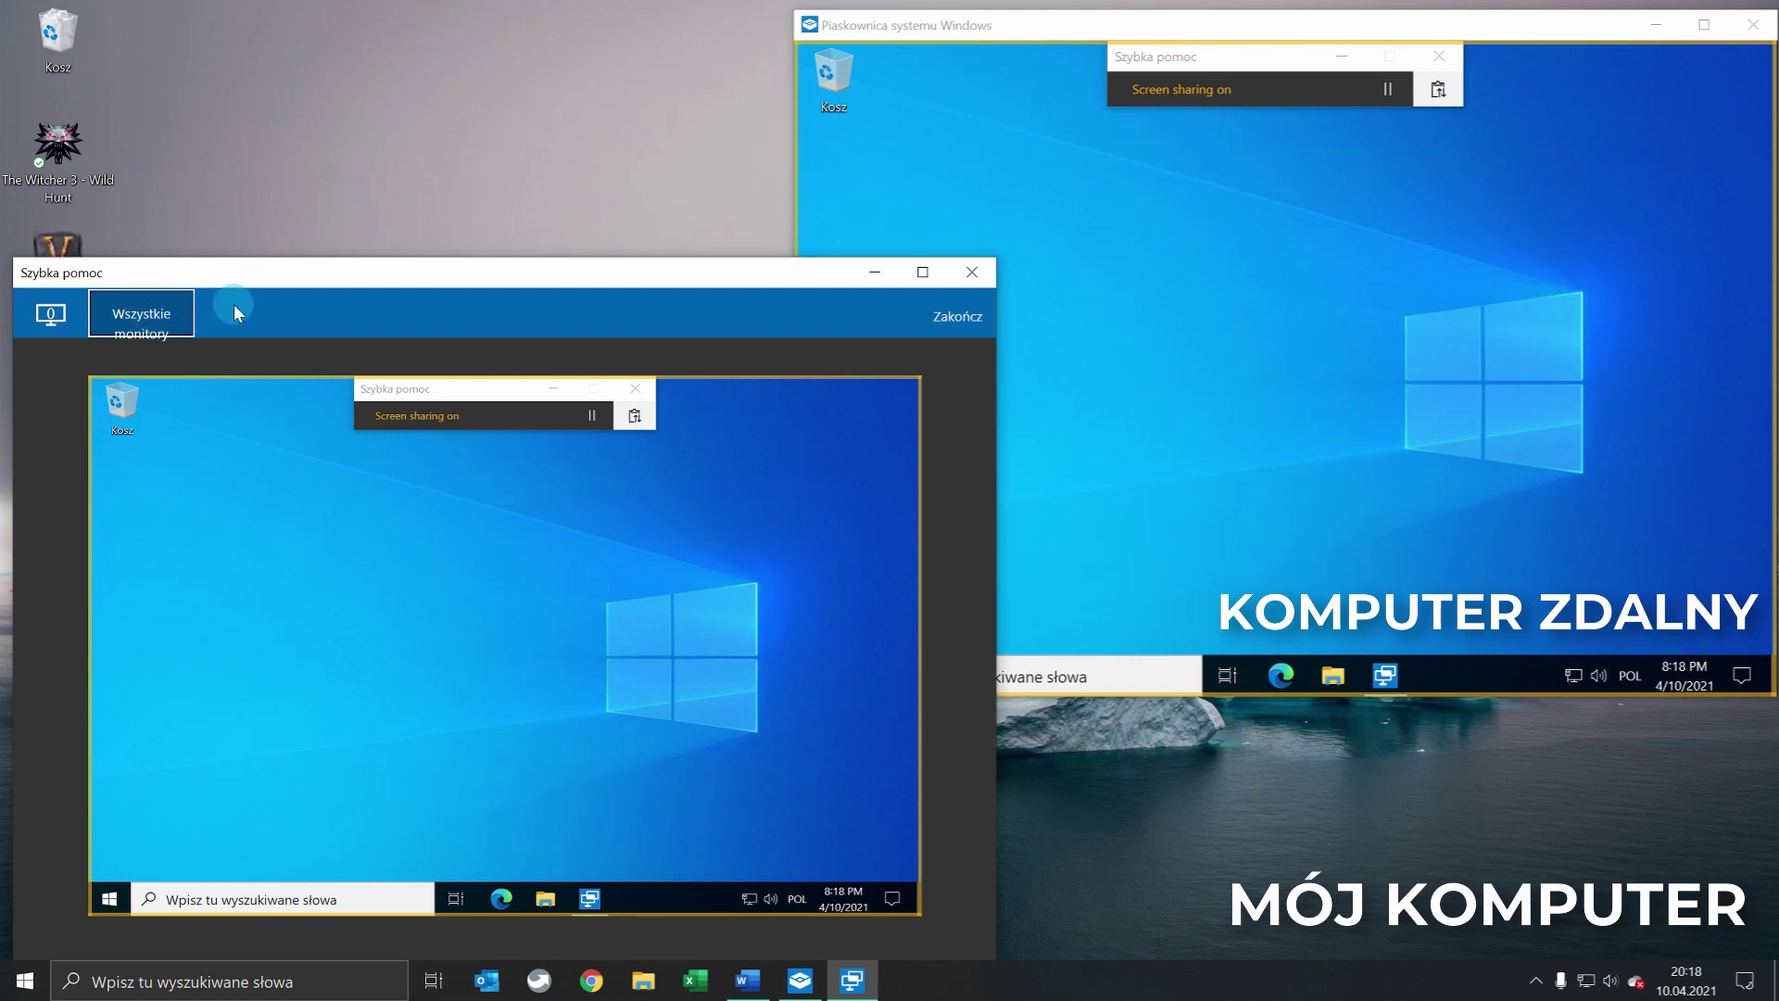
pyautogui.click(932, 323)
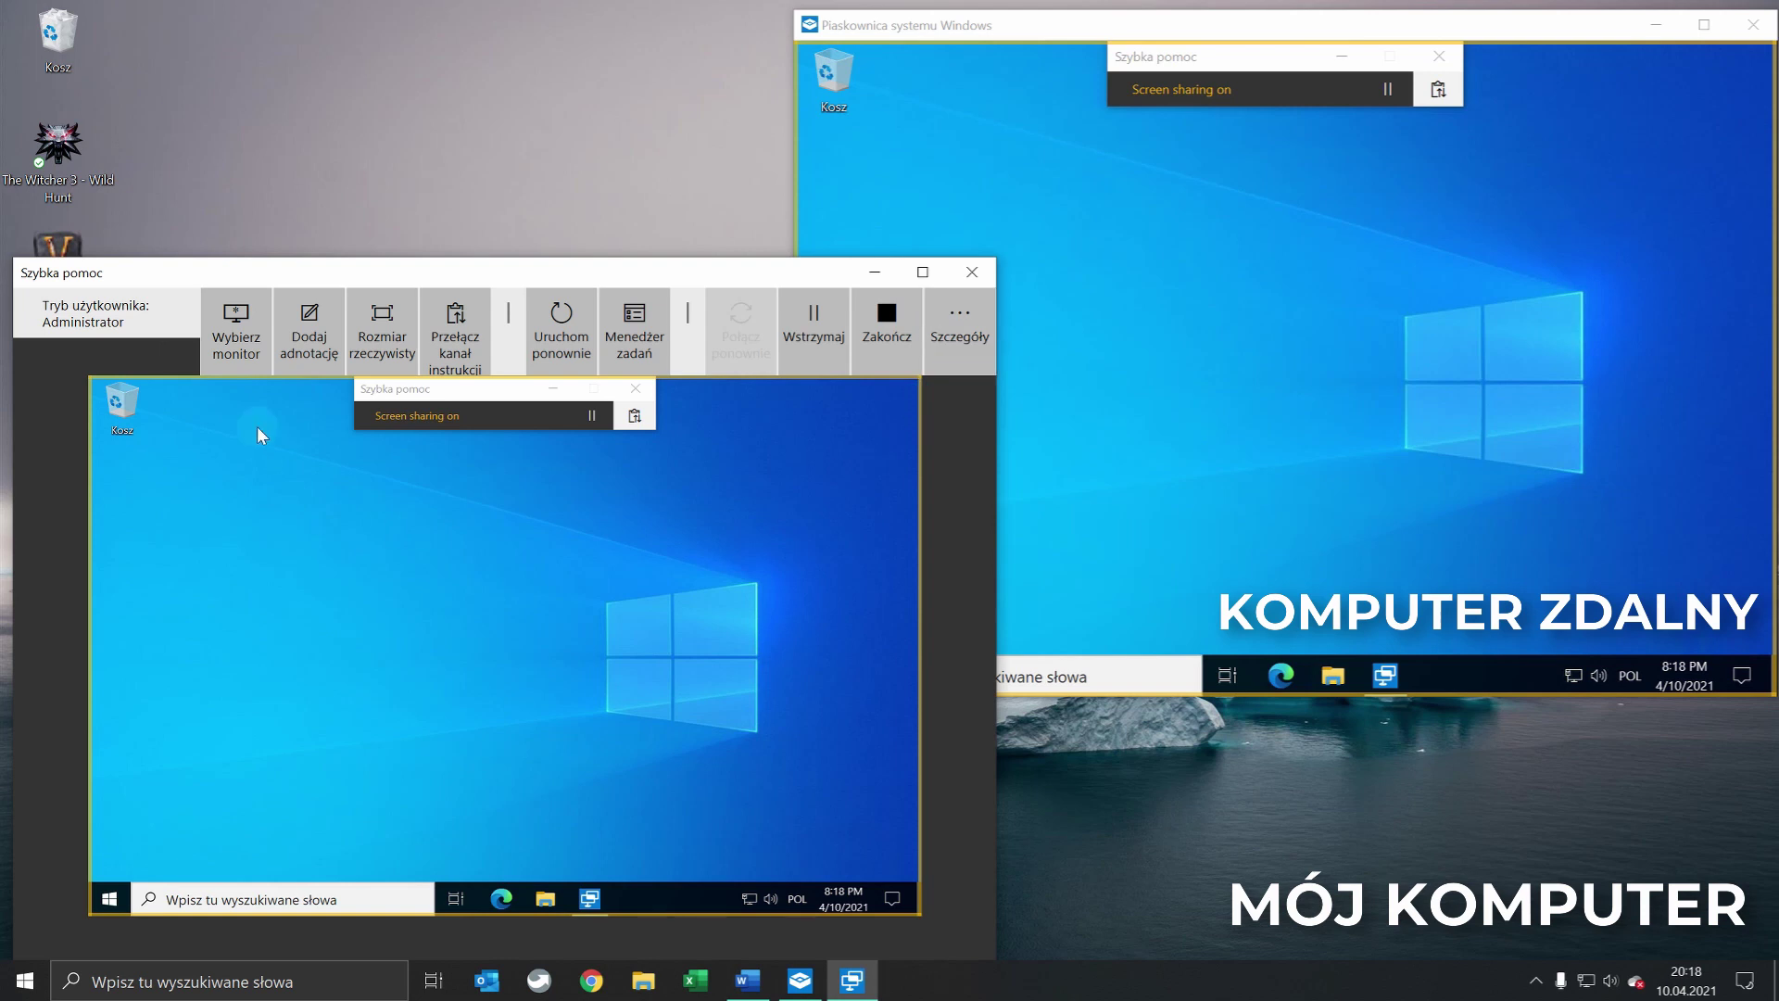
# Draw a yellow annotation on the remote screen, clear it, and finish annotating
pyautogui.click(301, 352)
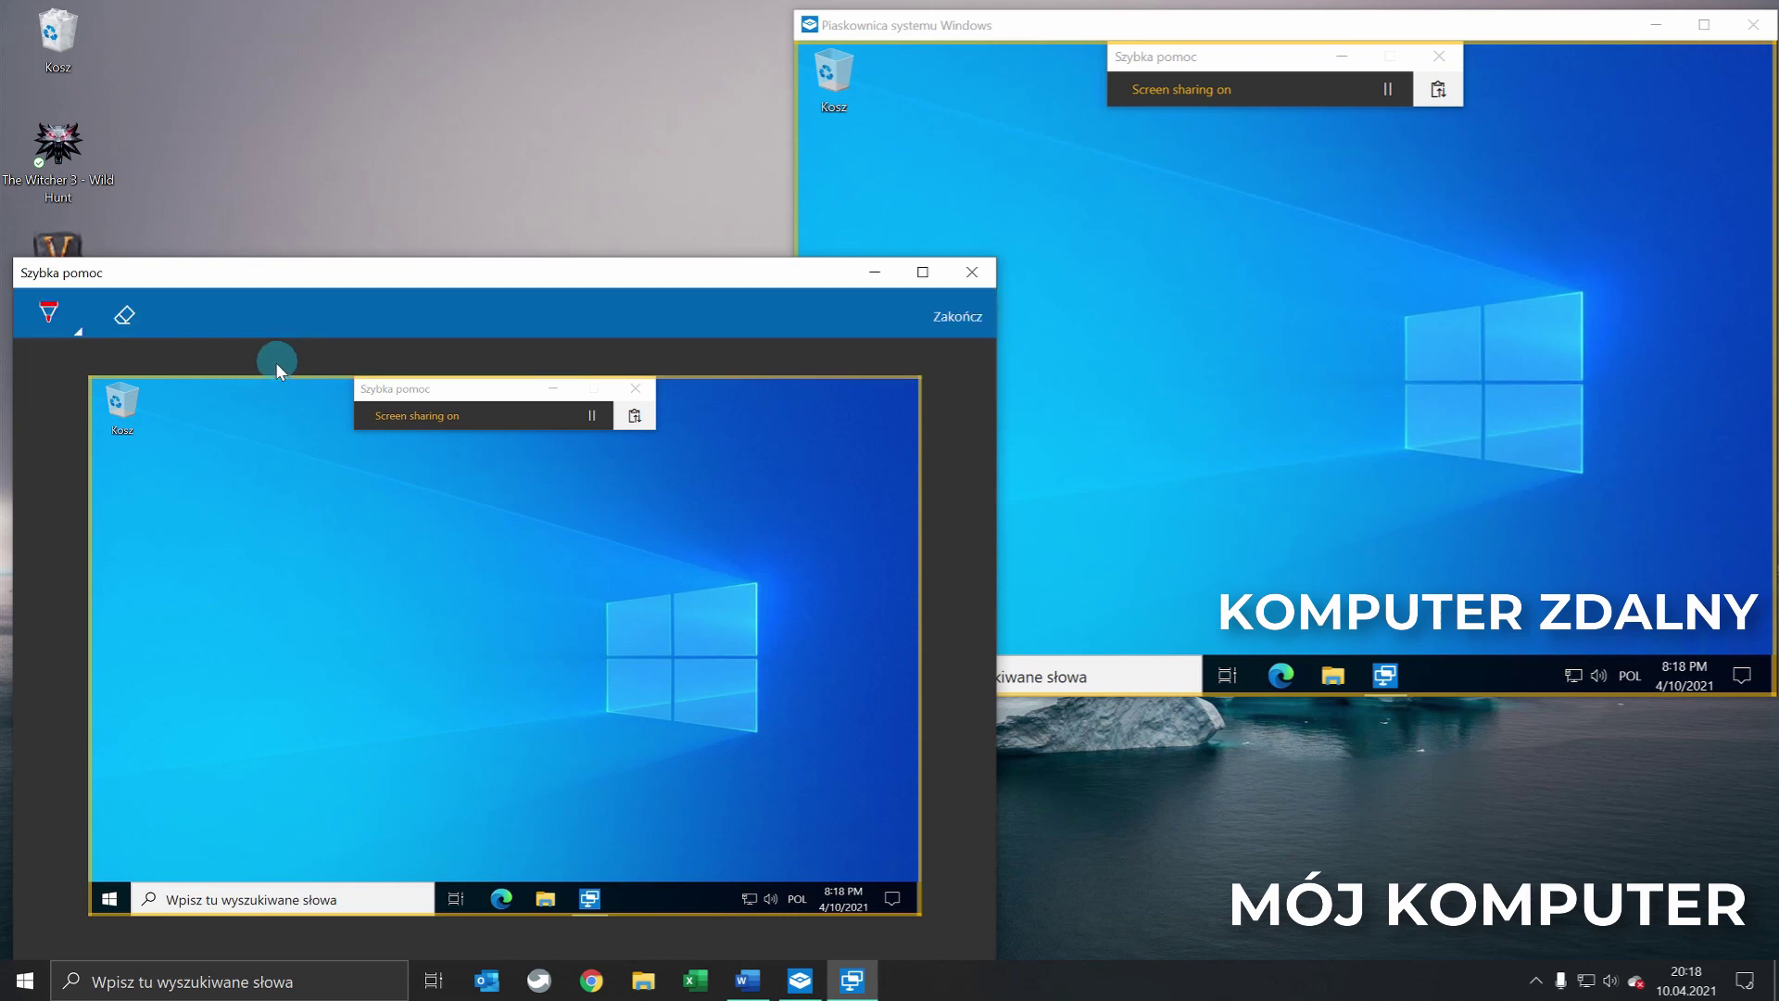
pyautogui.click(48, 313)
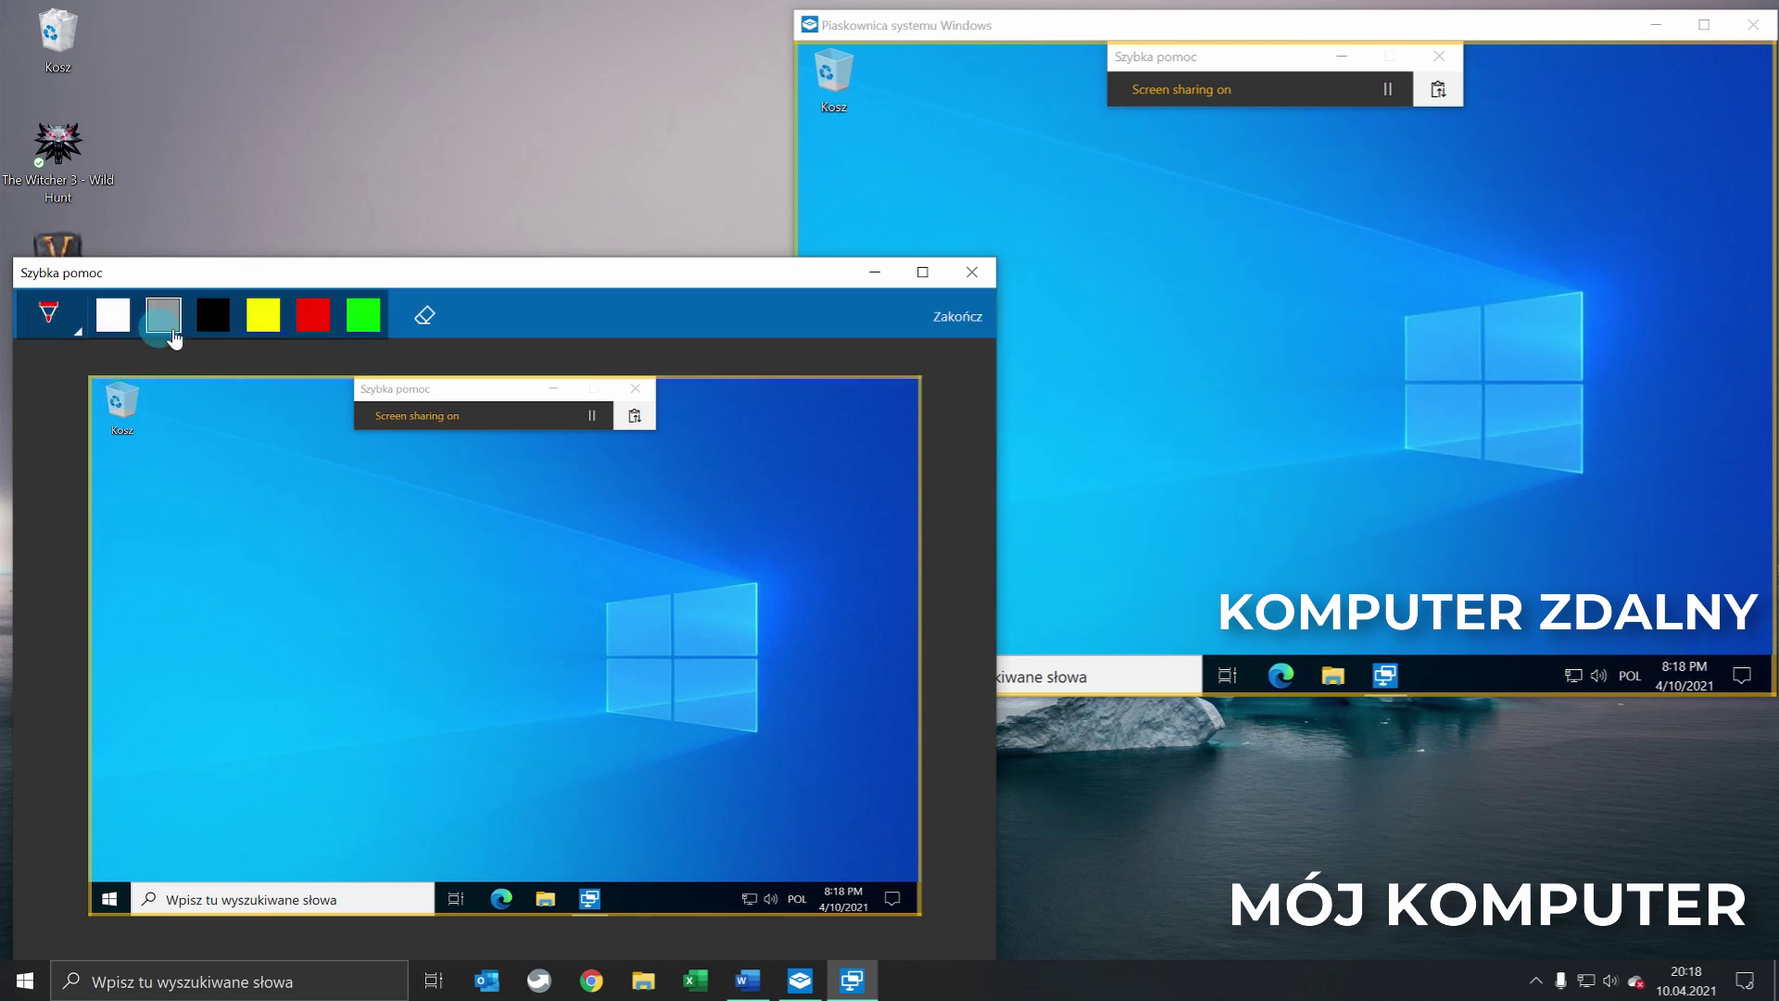
pyautogui.click(274, 319)
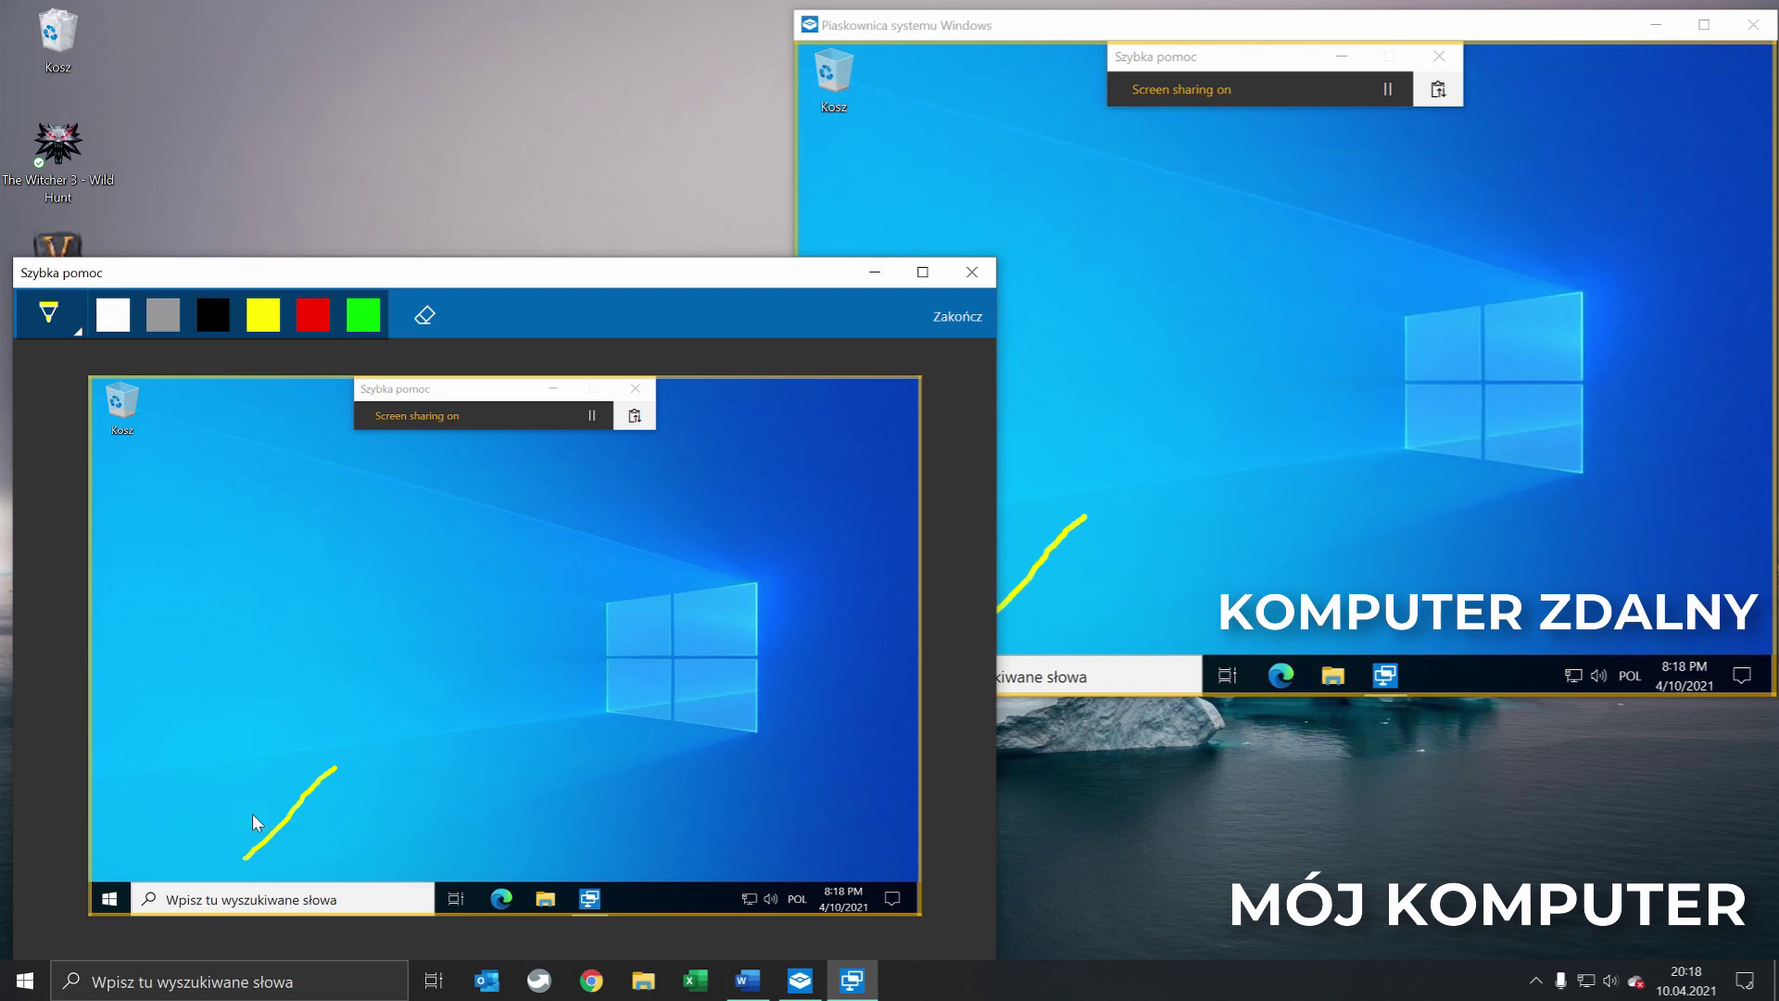
pyautogui.moveTo(491, 549); pyautogui.dragTo(484, 550)
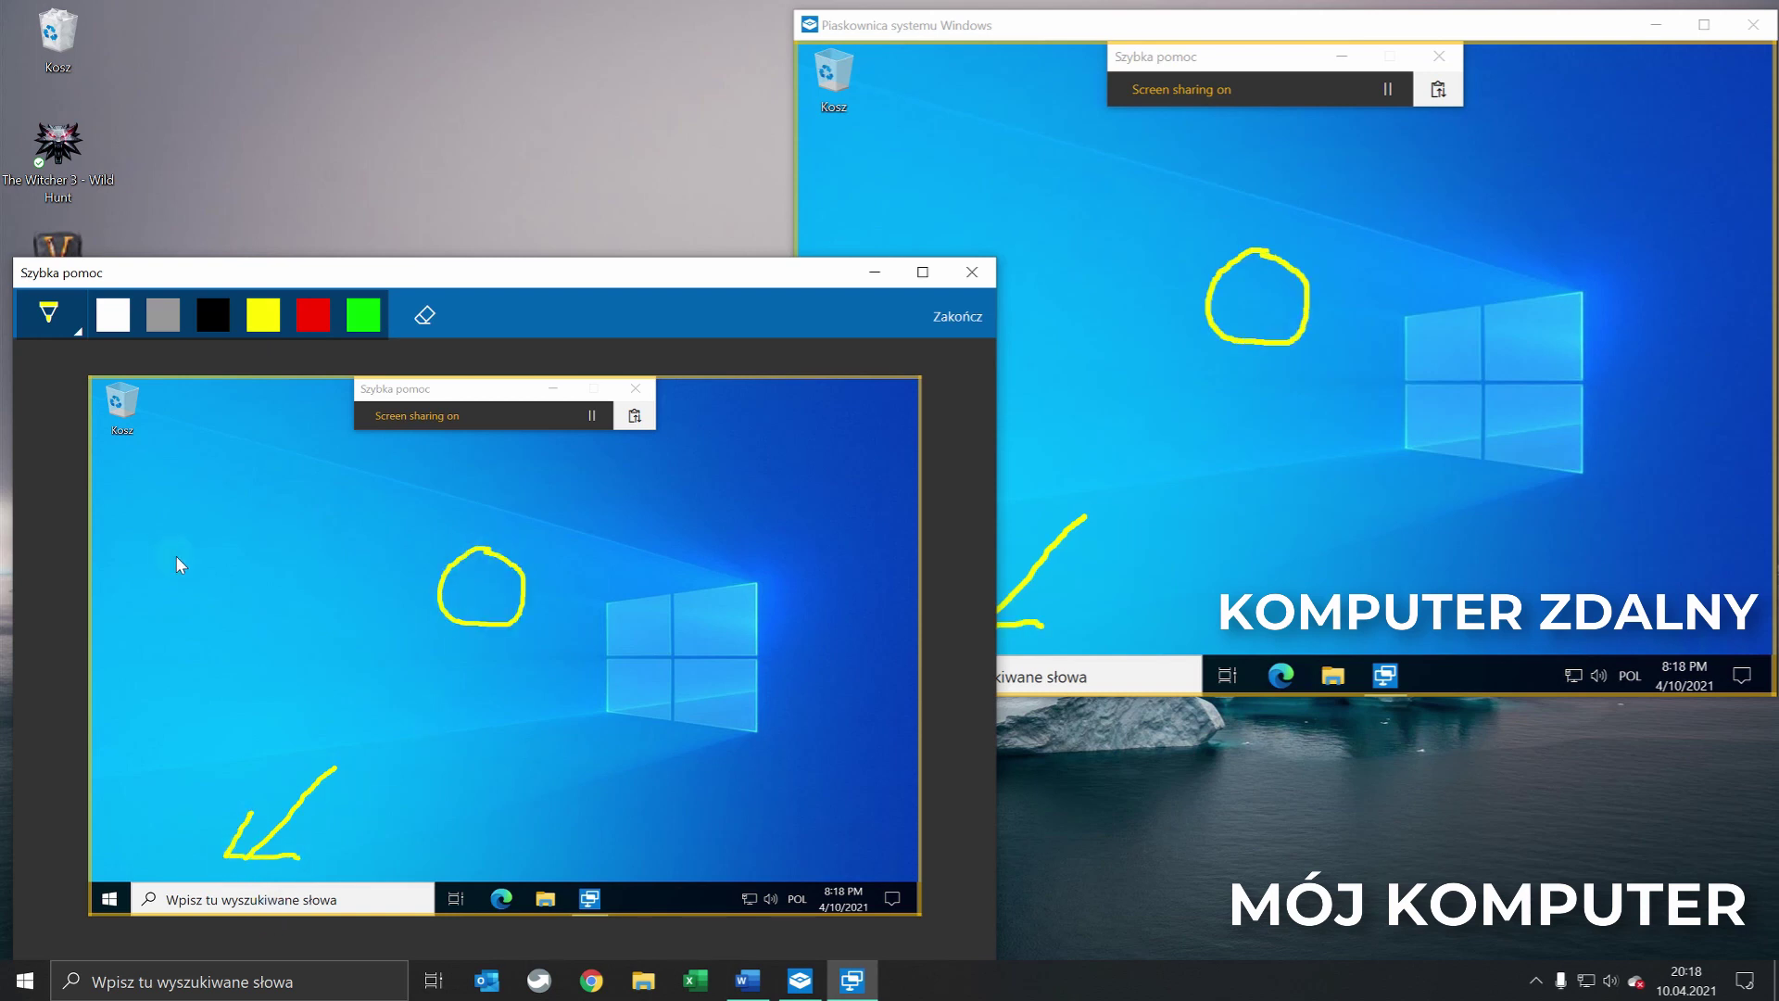
pyautogui.click(427, 318)
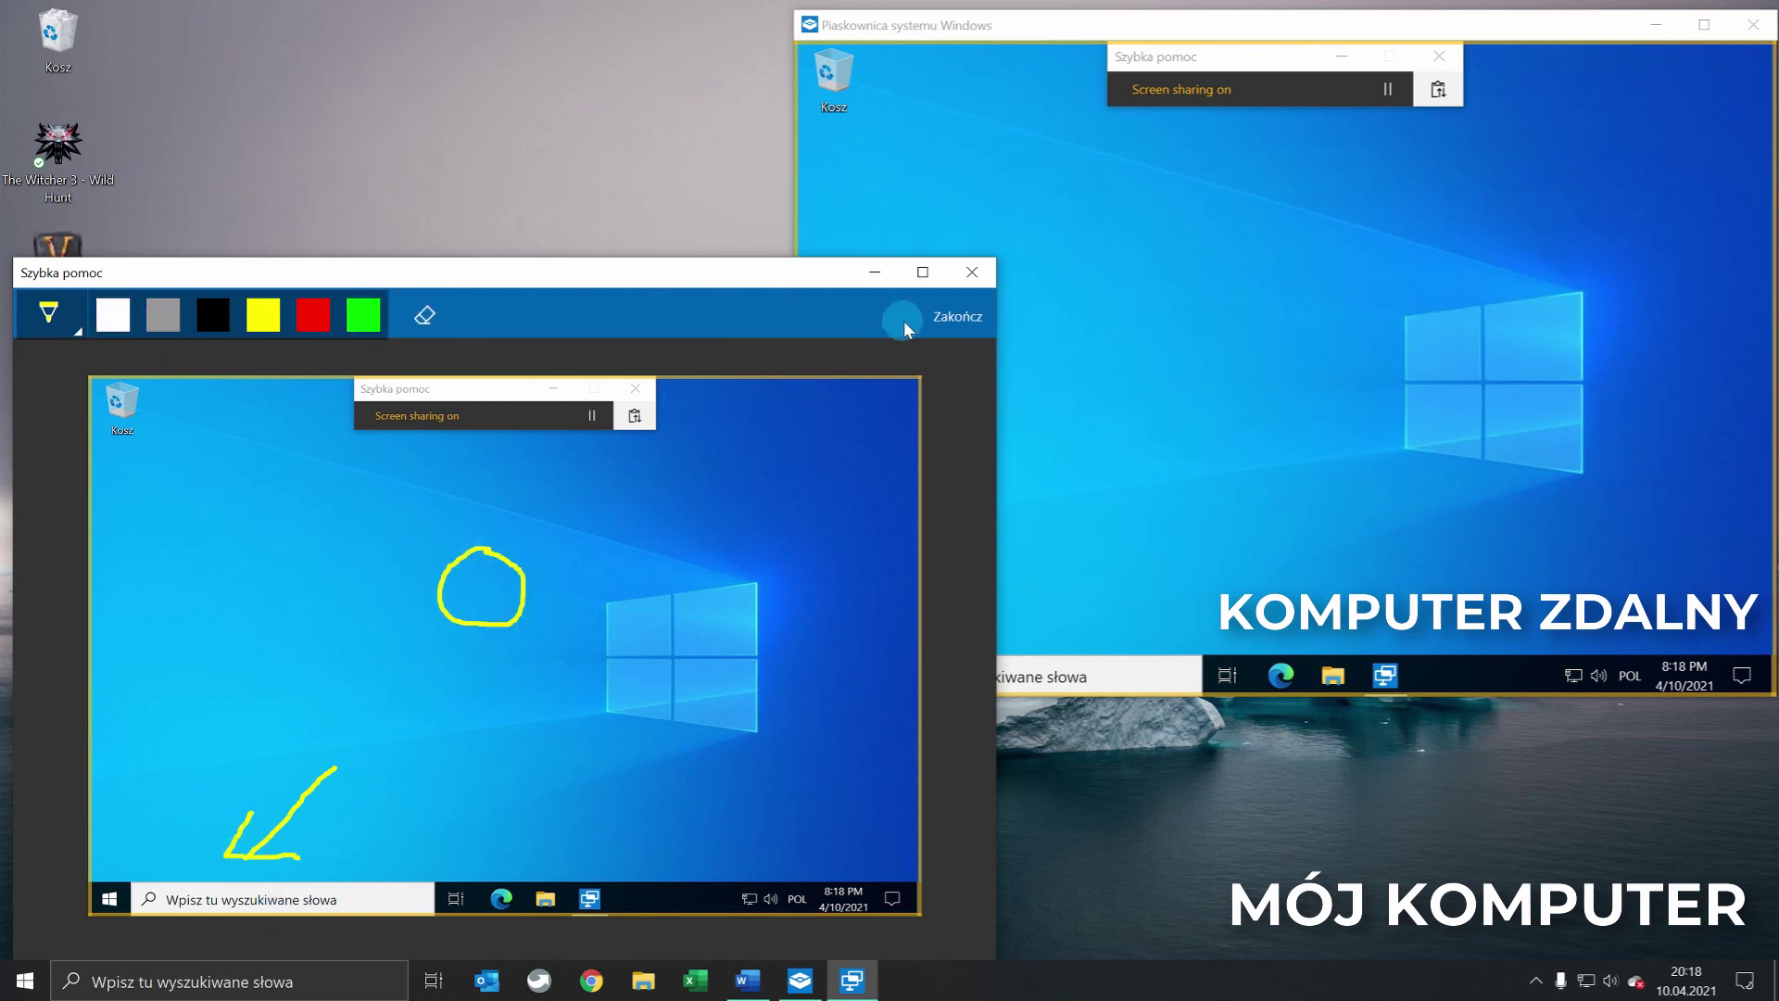
pyautogui.click(958, 316)
pyautogui.click(410, 575)
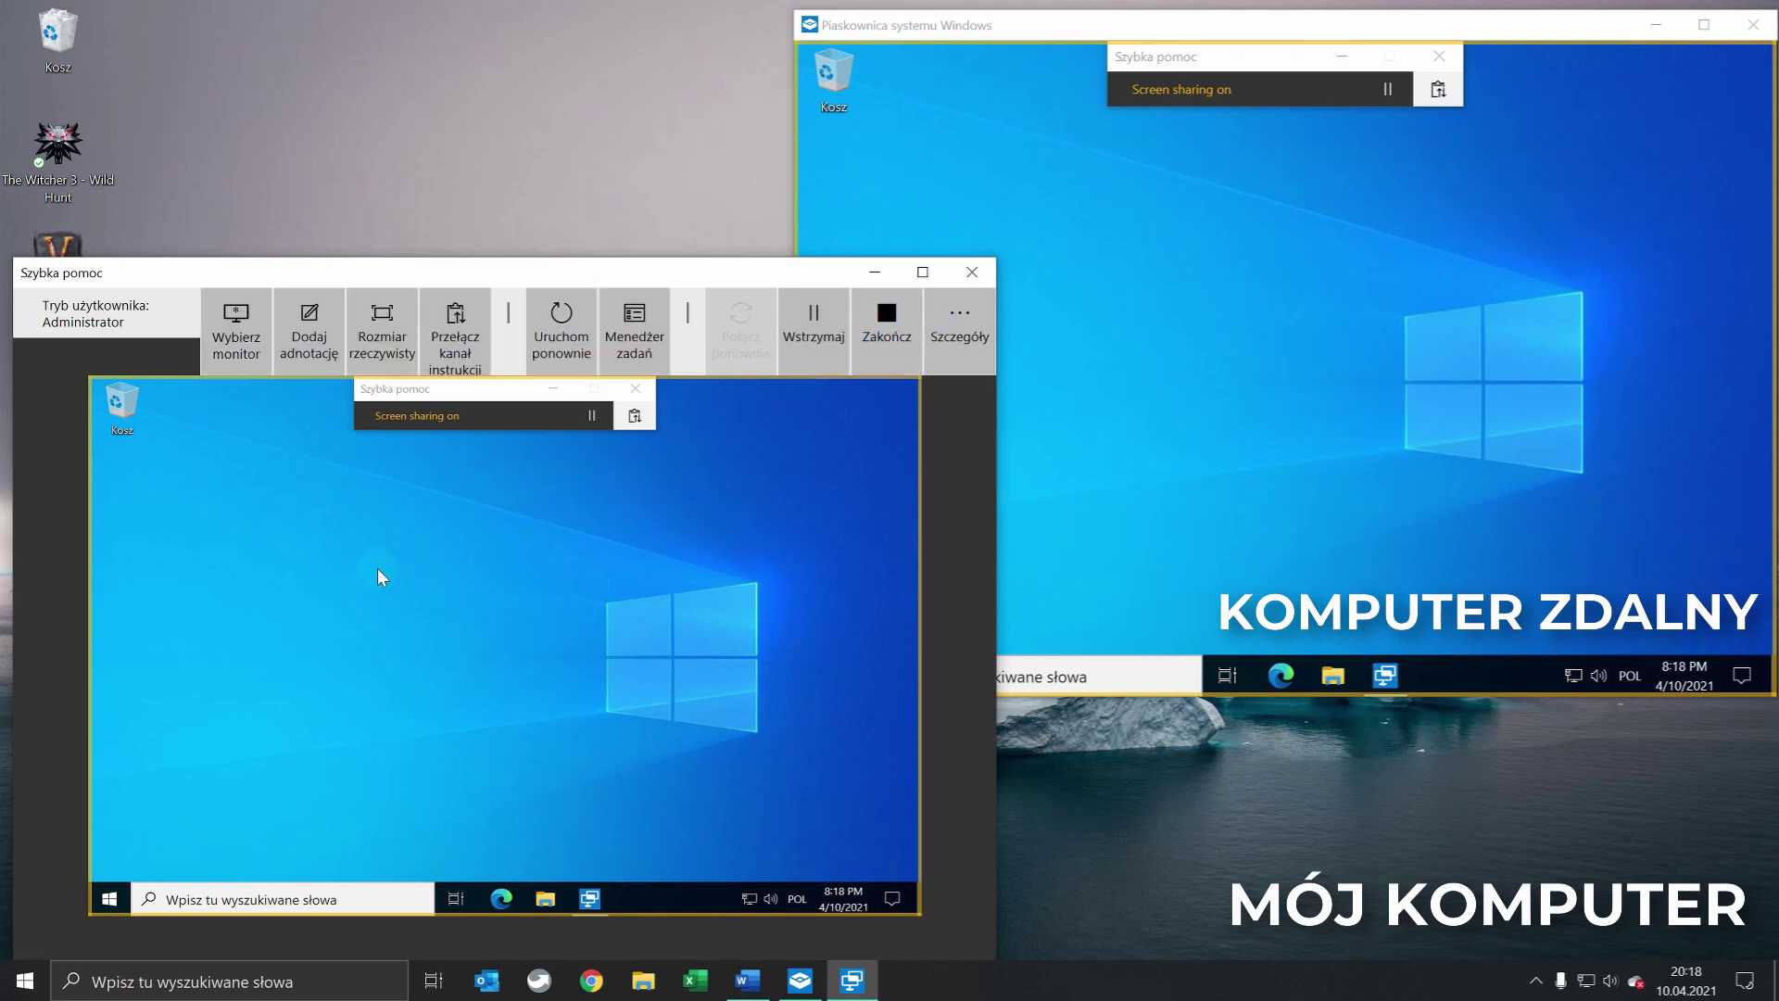
pyautogui.click(383, 334)
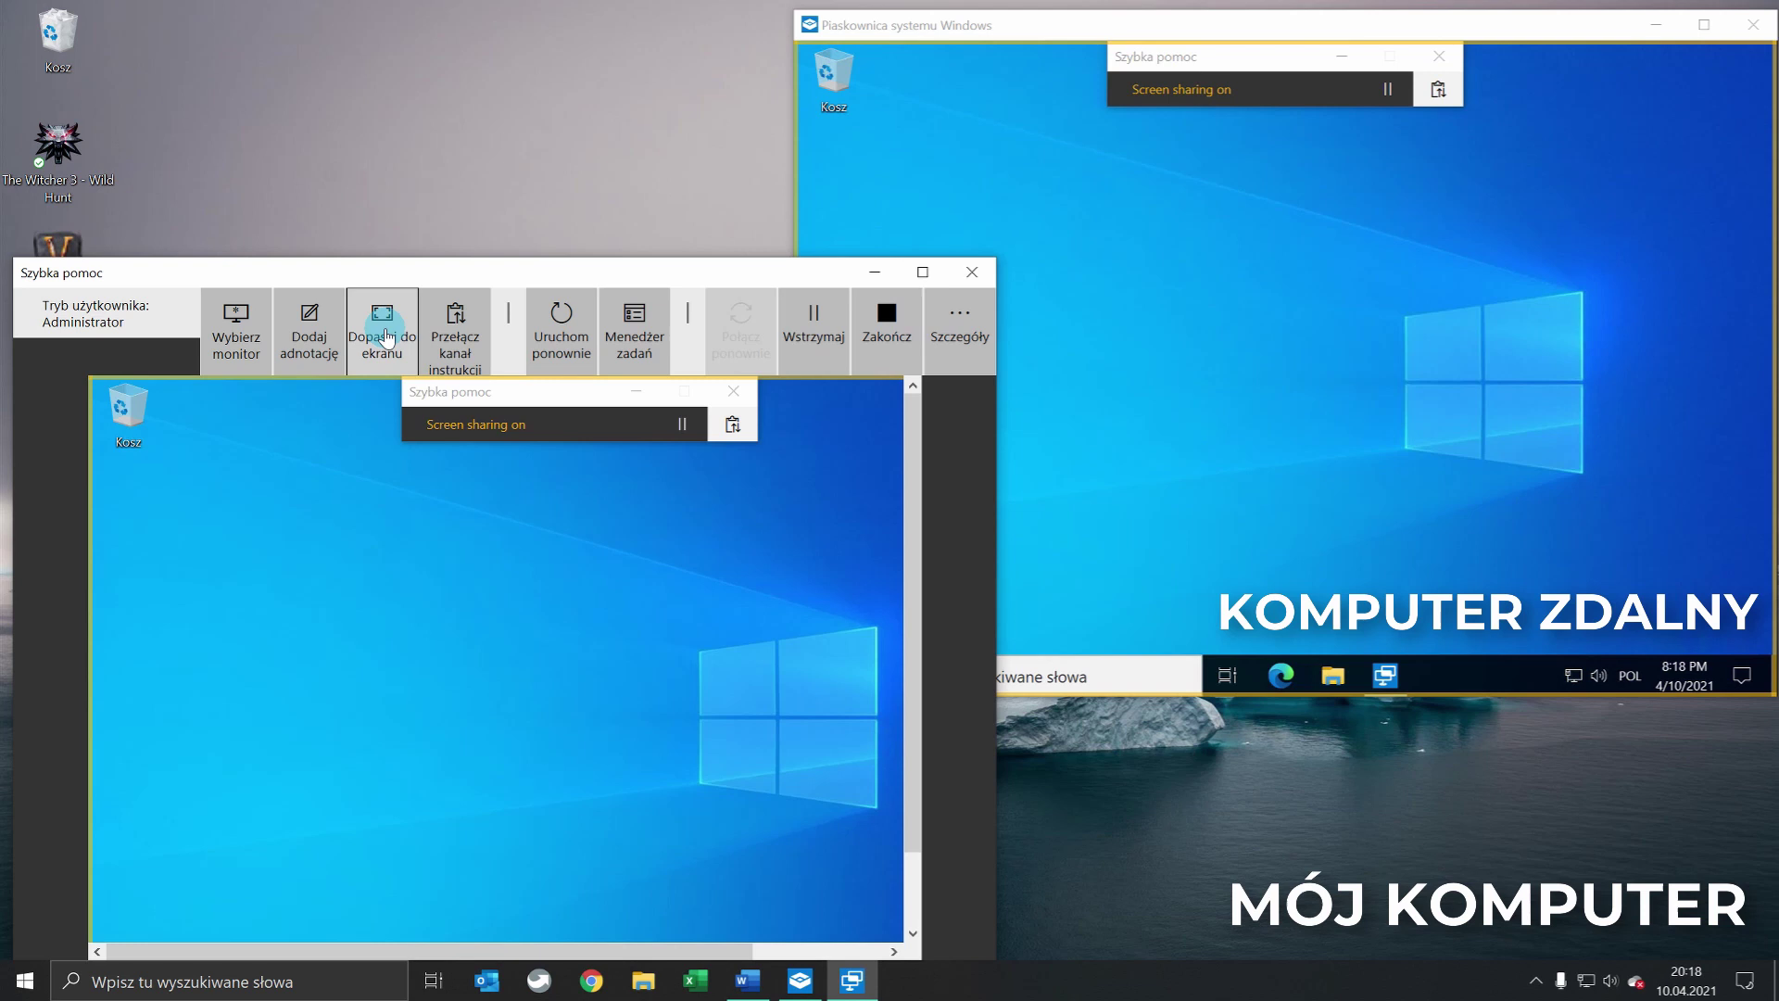
pyautogui.moveTo(686, 952); pyautogui.dragTo(874, 615)
pyautogui.moveTo(914, 537)
pyautogui.mouseDown()
pyautogui.moveTo(922, 588)
pyautogui.moveTo(920, 509)
pyautogui.mouseUp()
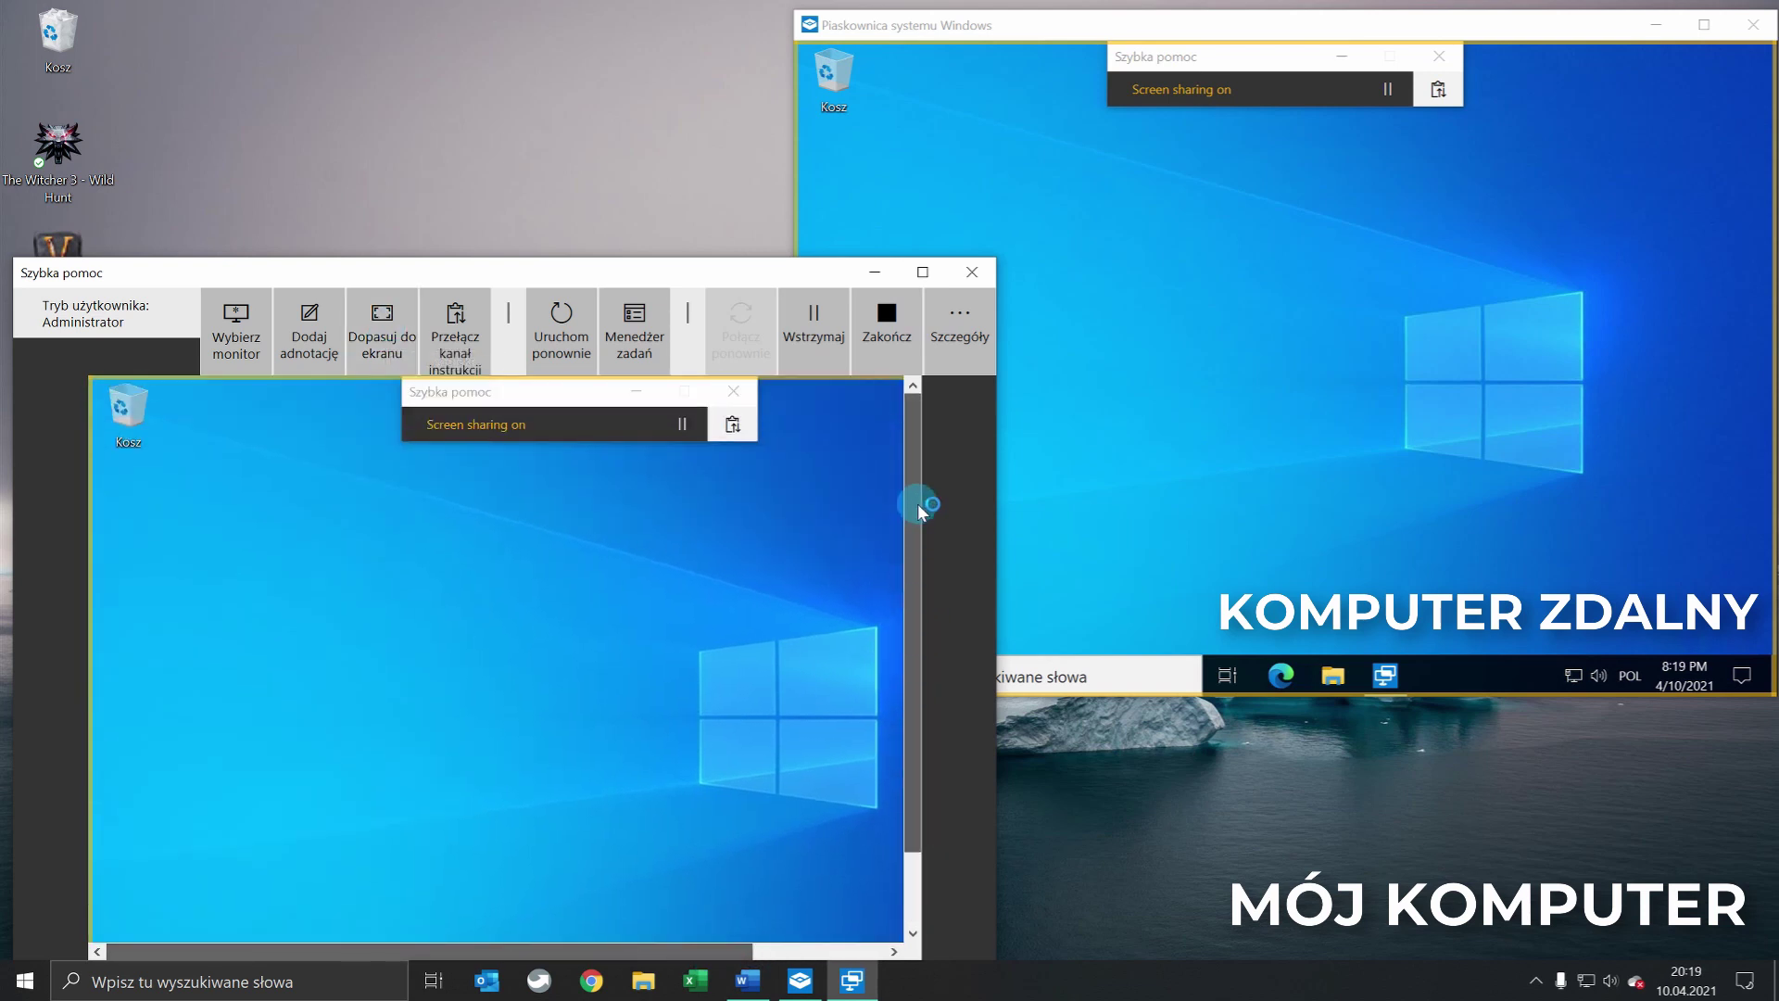
pyautogui.click(380, 341)
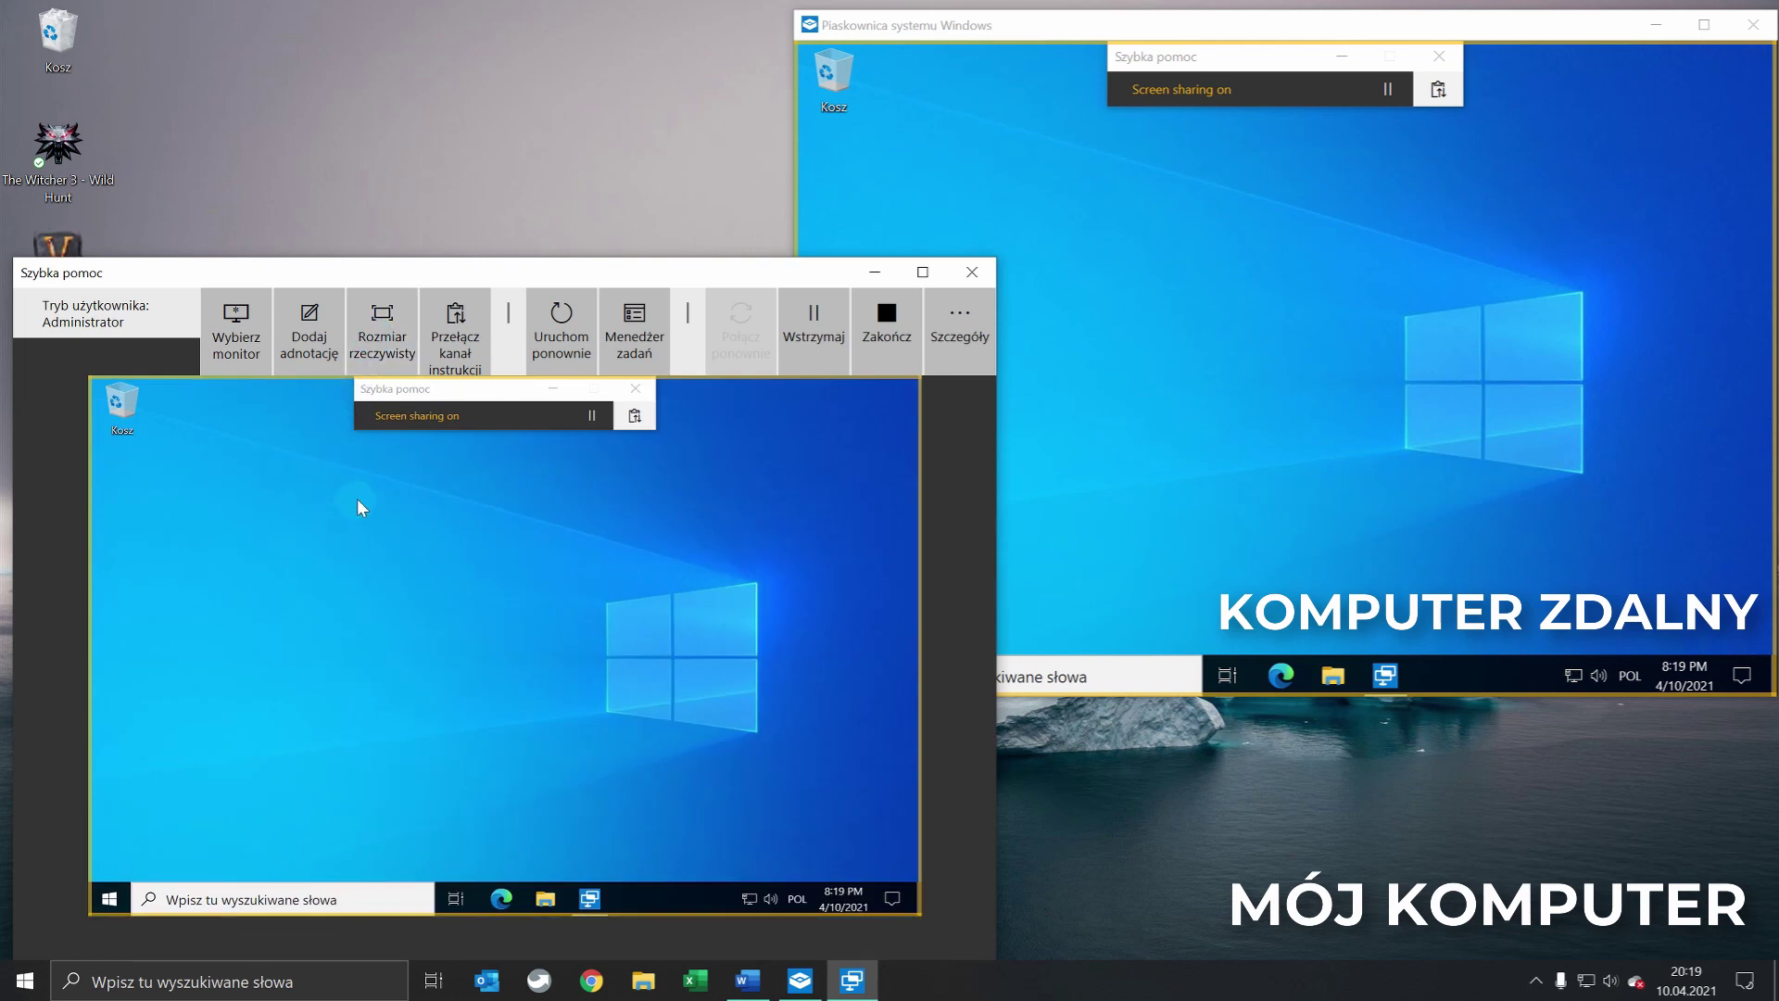
# Send the remote user the instruction message 'Wiadomość testowa'
pyautogui.click(457, 345)
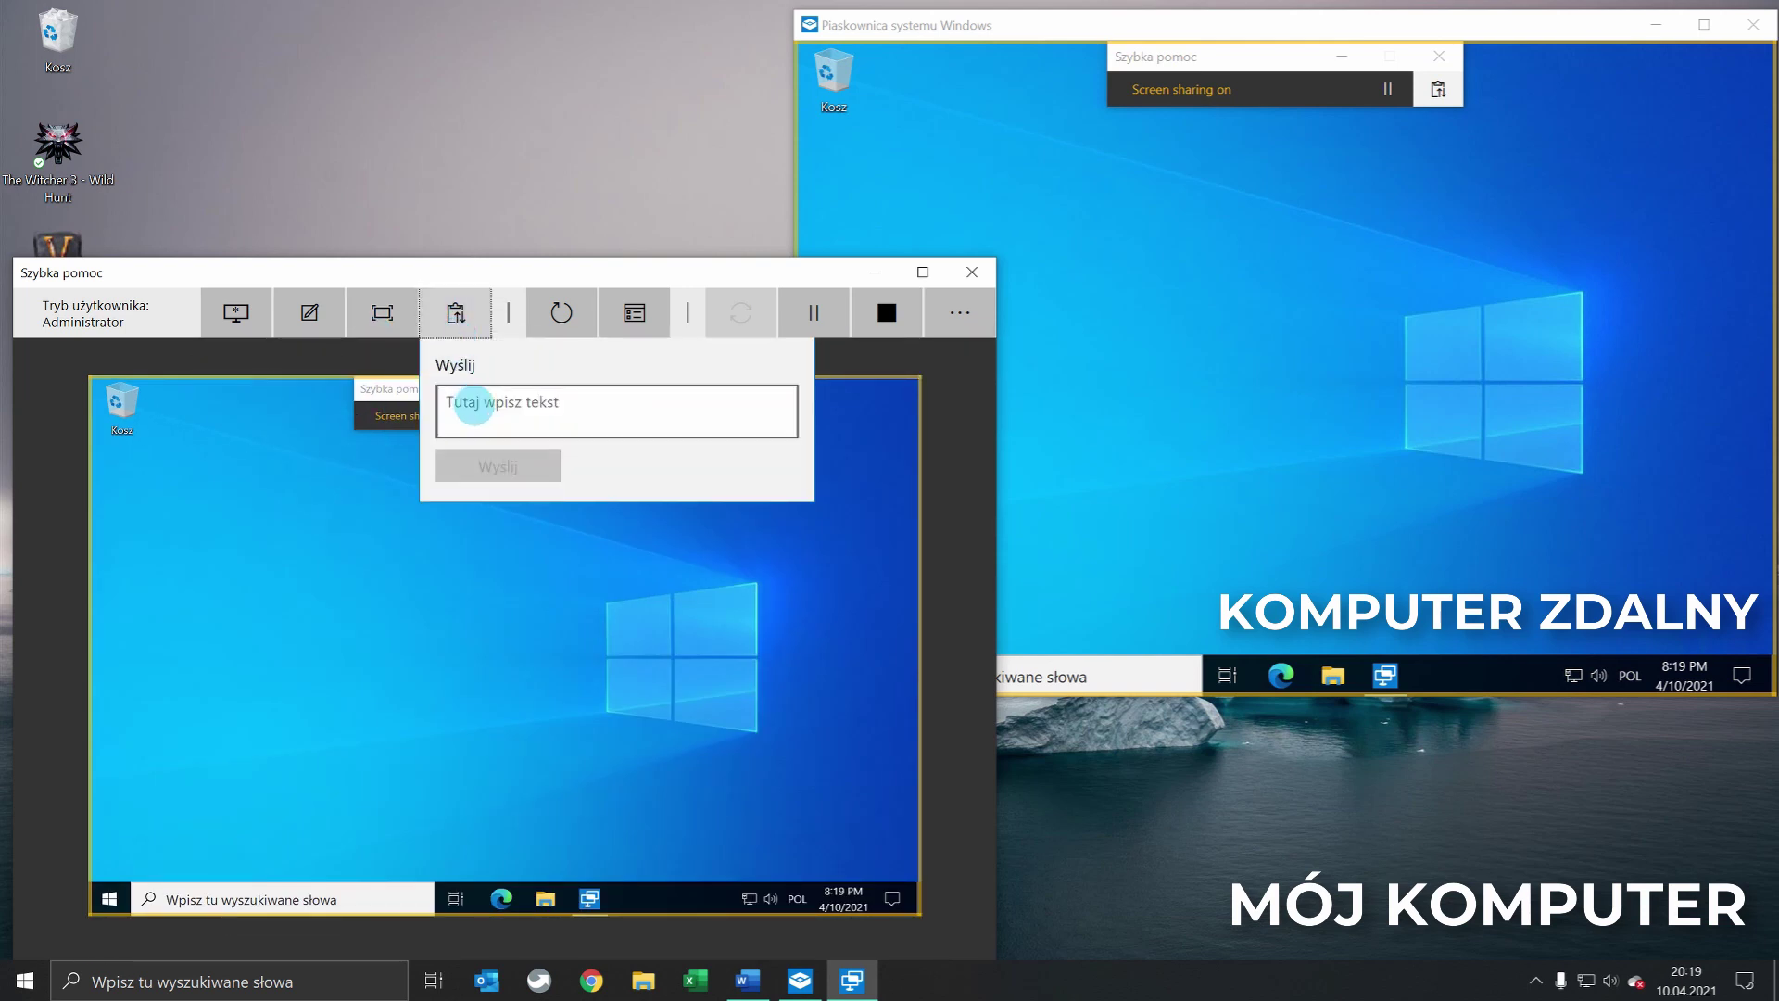
pyautogui.write('Wiadomość testowa')
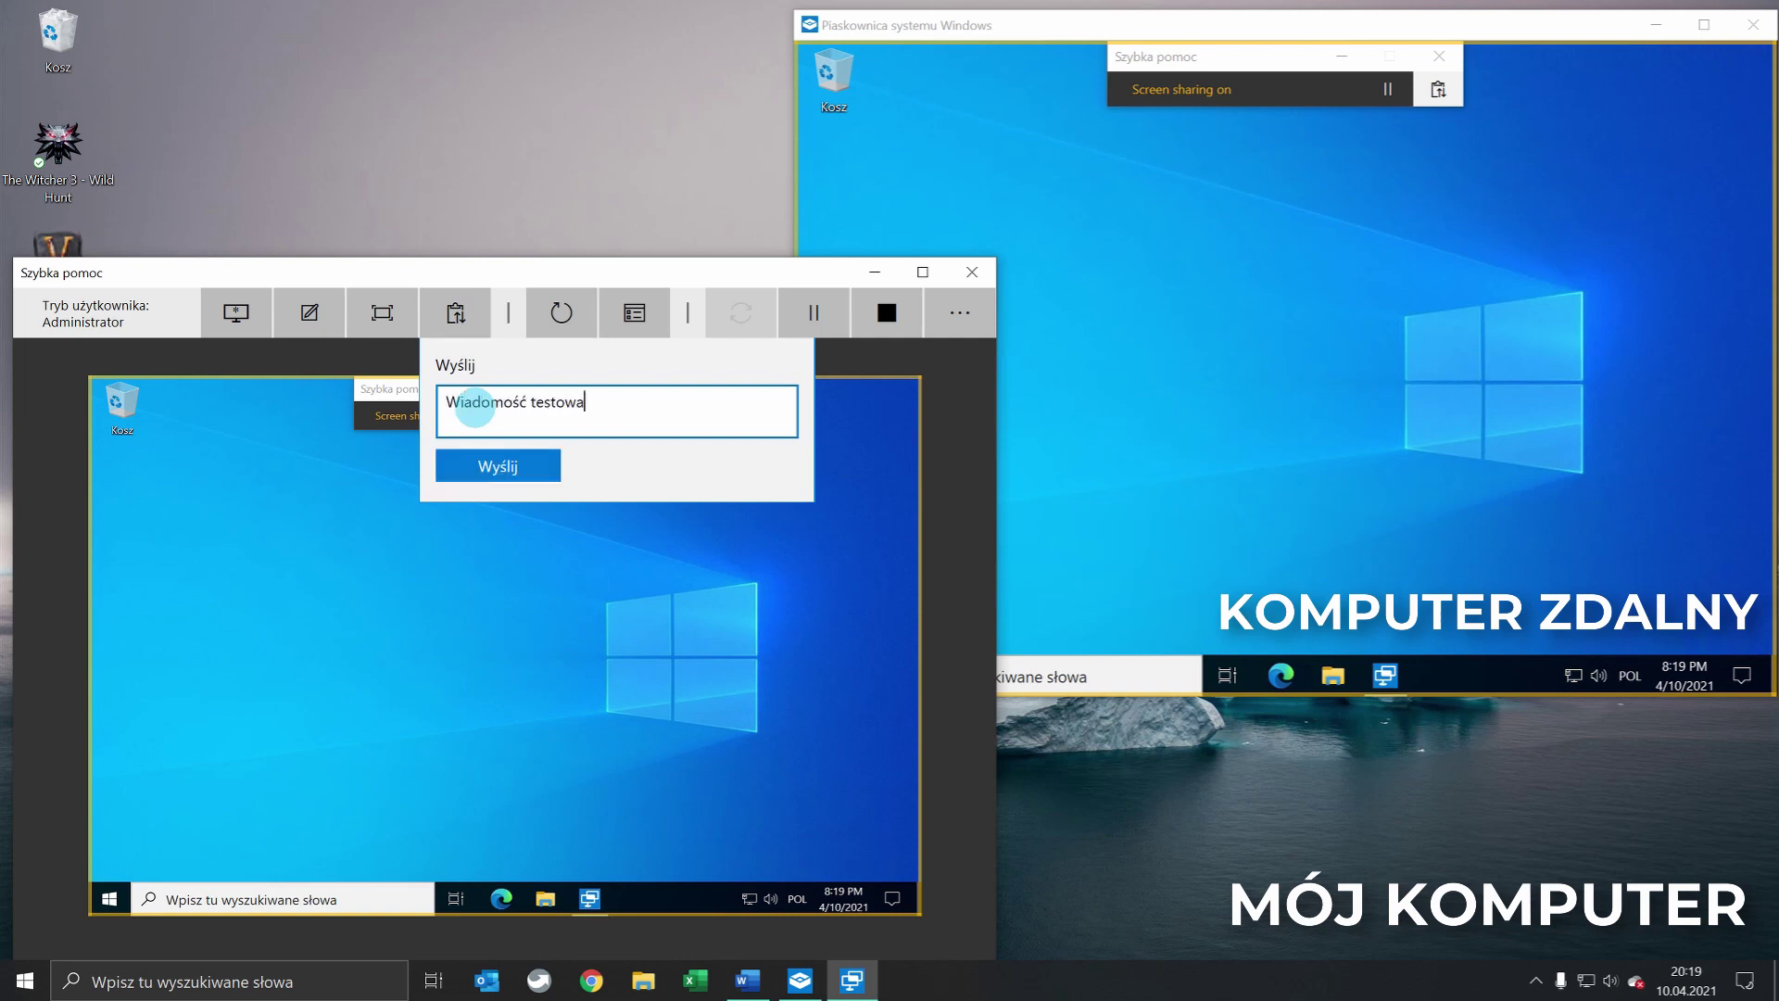
pyautogui.press('Return')
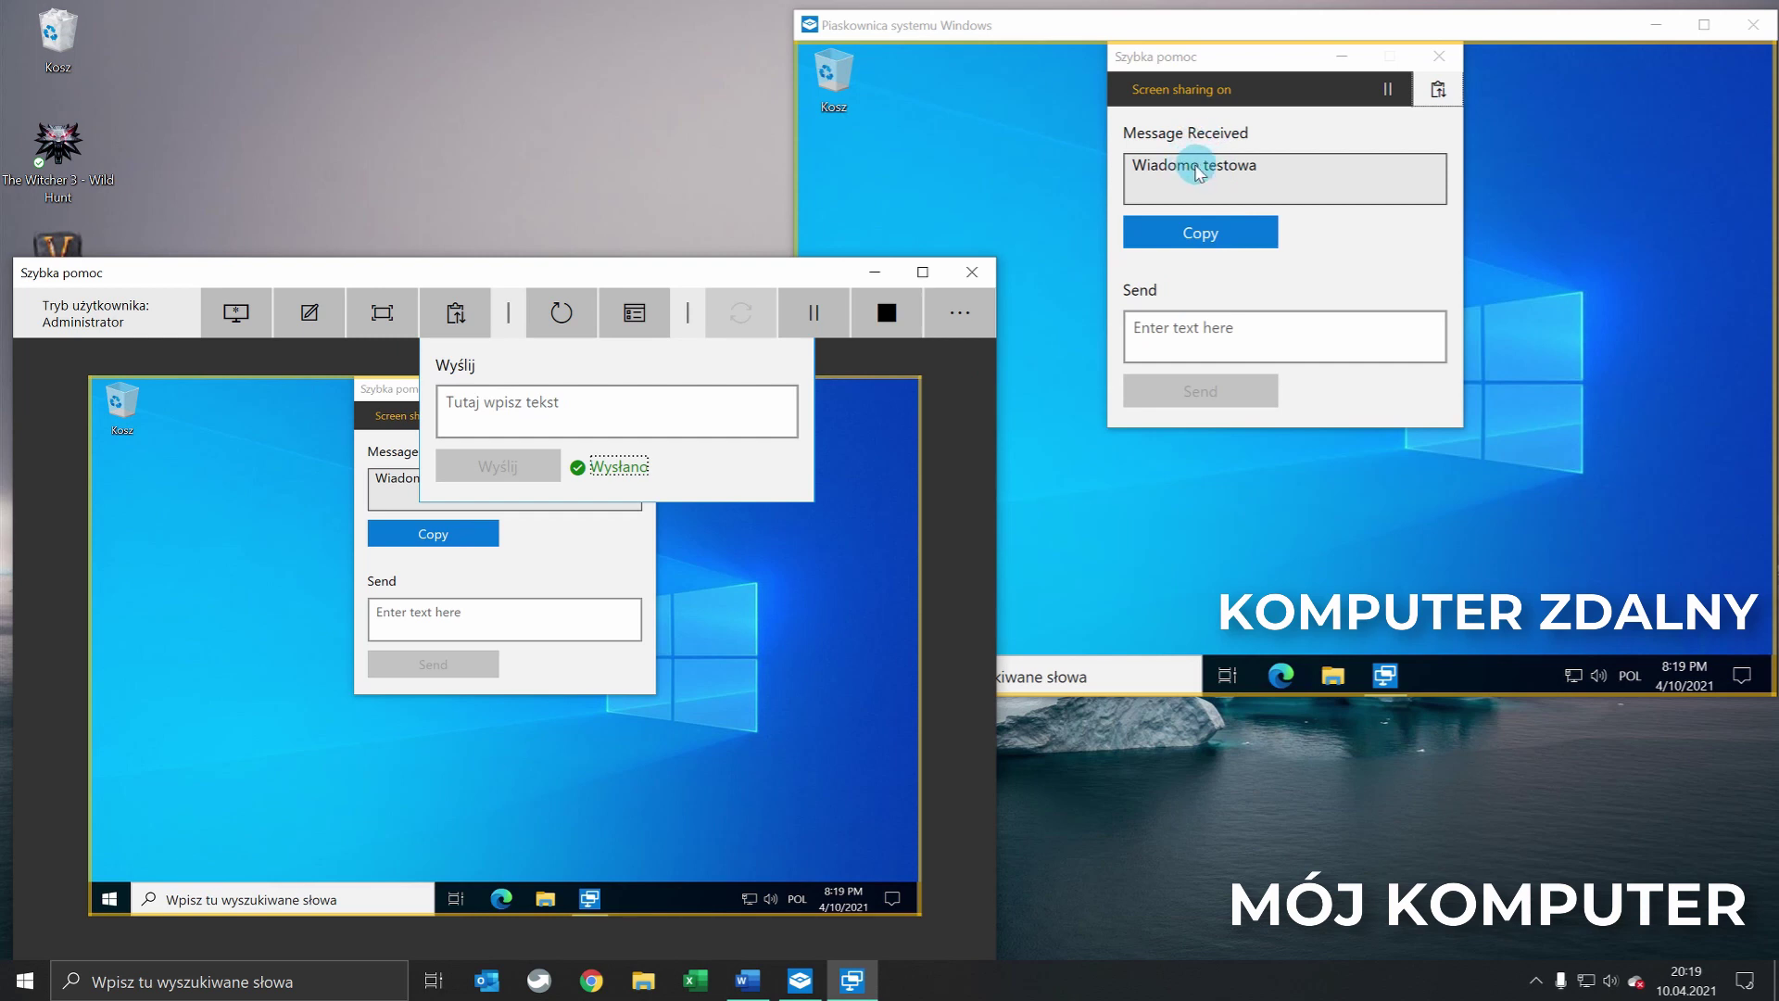
# Reply 'Ok' from the sandbox, copy the reply, and close both message panels
pyautogui.click(1215, 332)
pyautogui.write('Ok')
pyautogui.click(1200, 390)
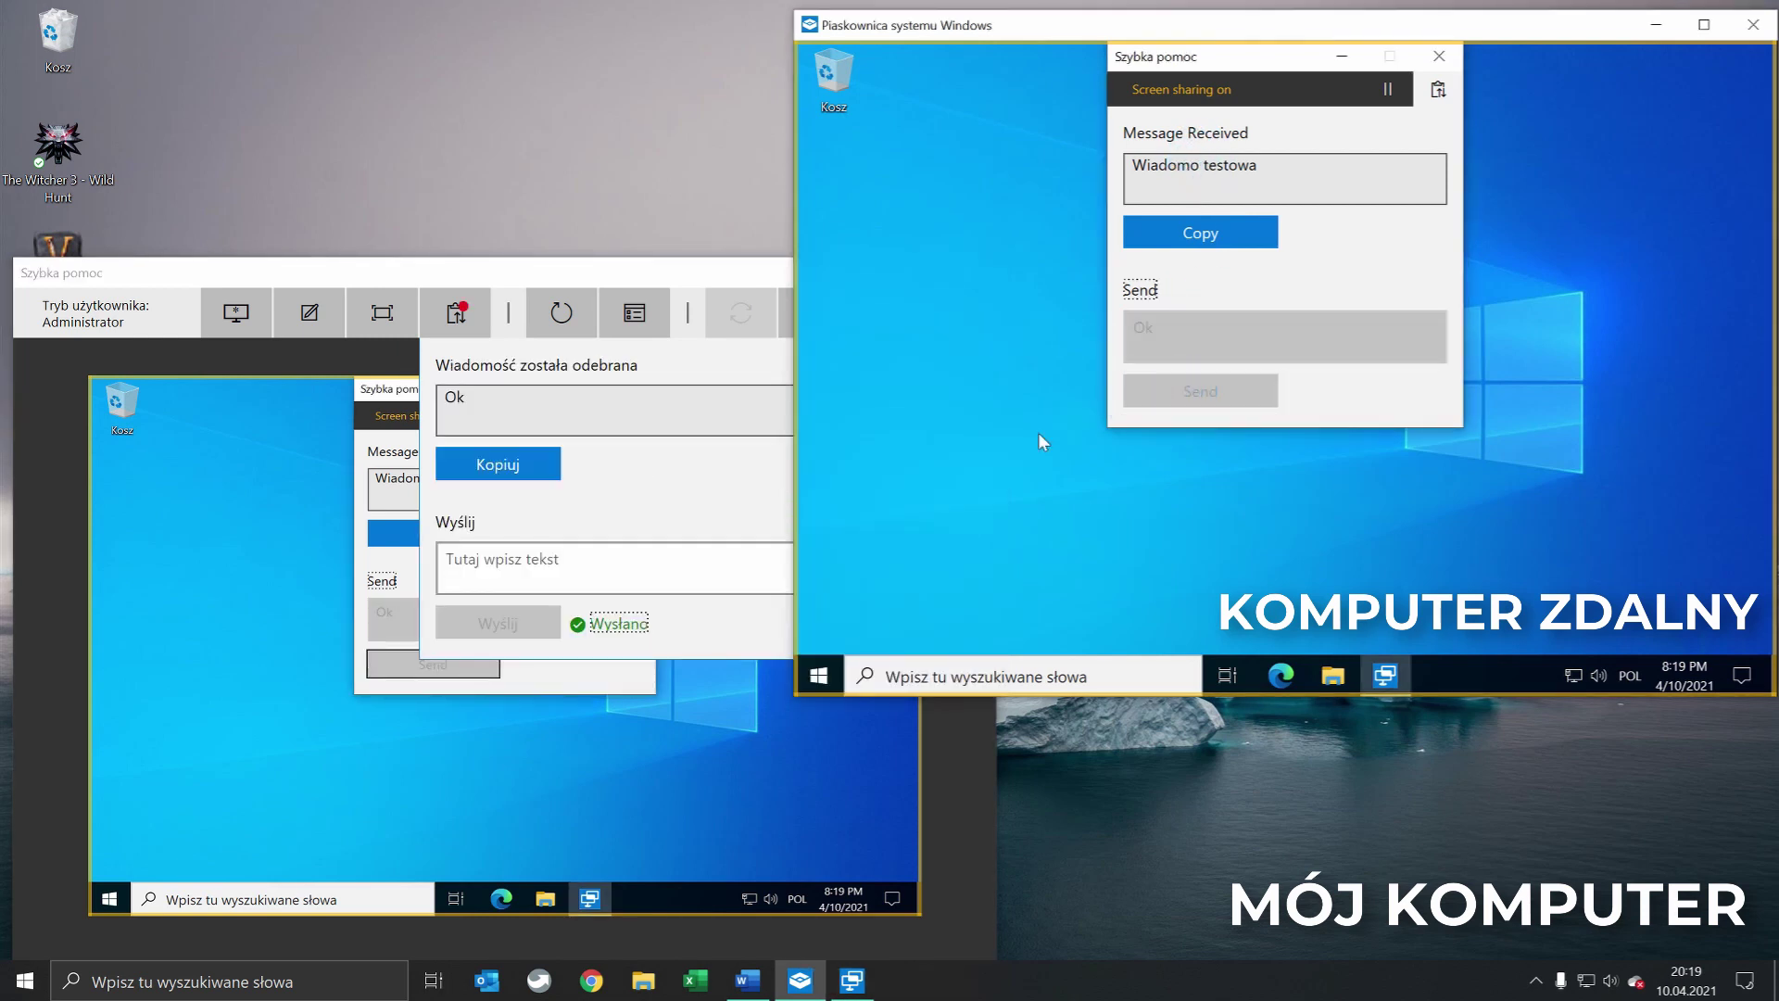
pyautogui.click(668, 491)
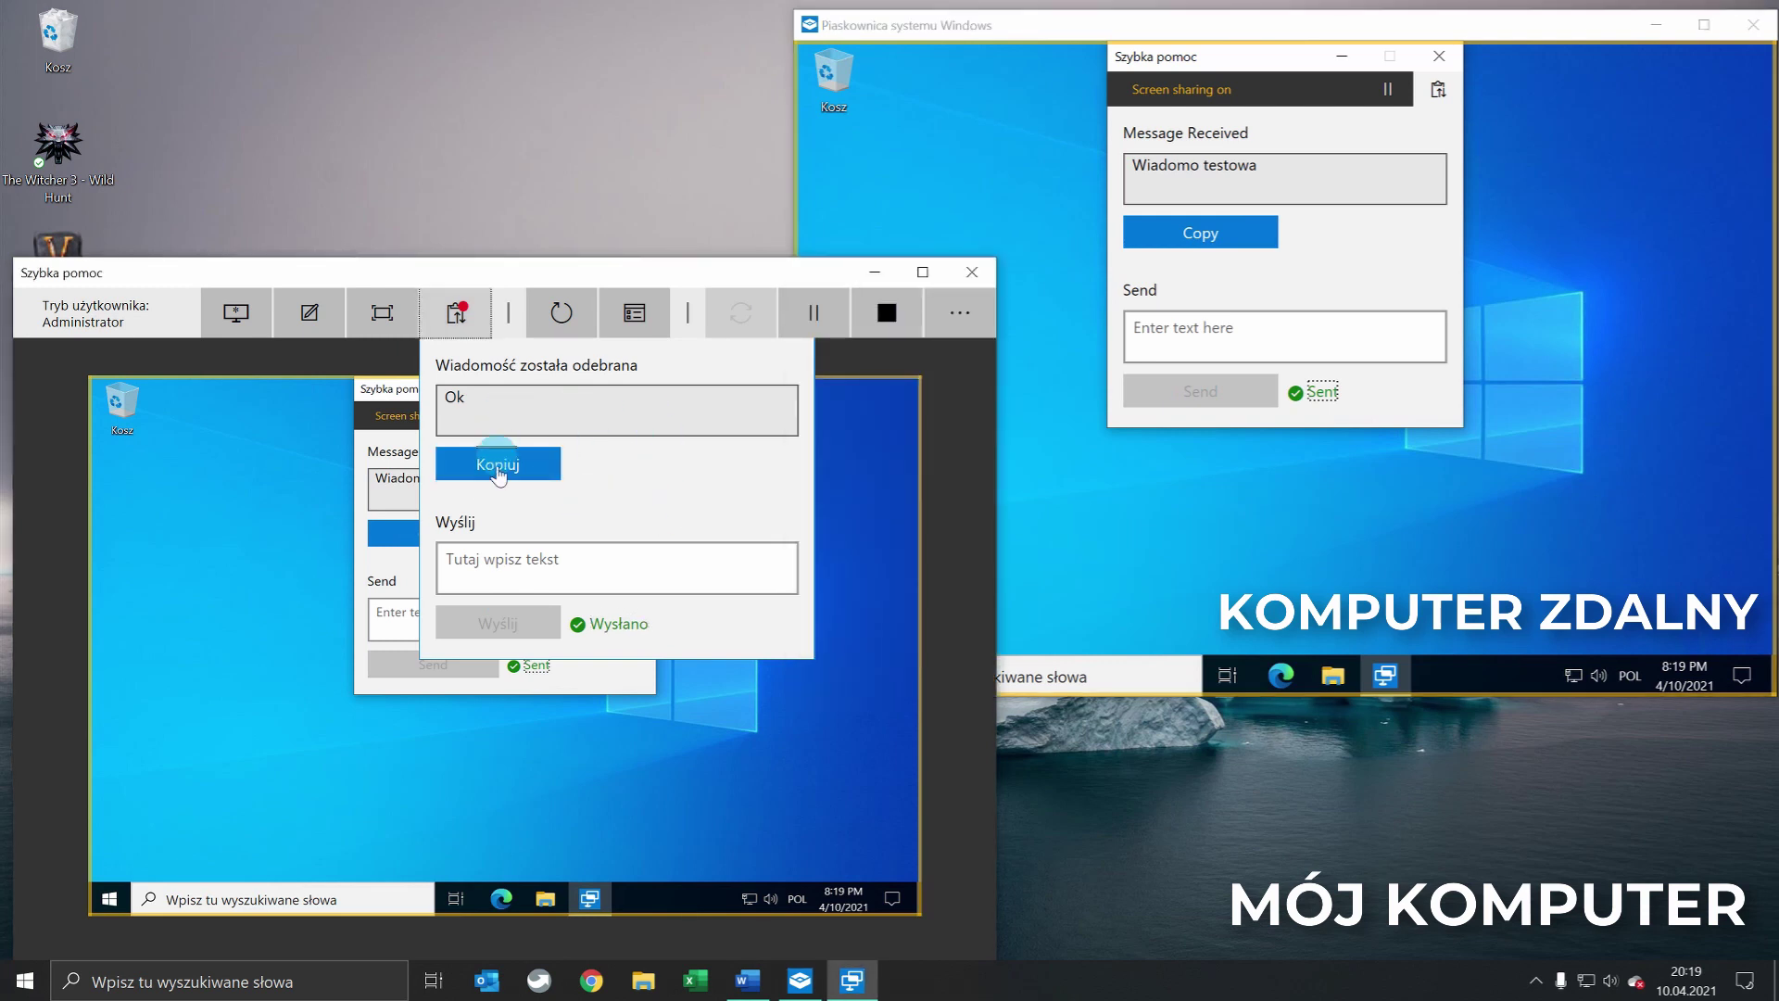
pyautogui.click(461, 320)
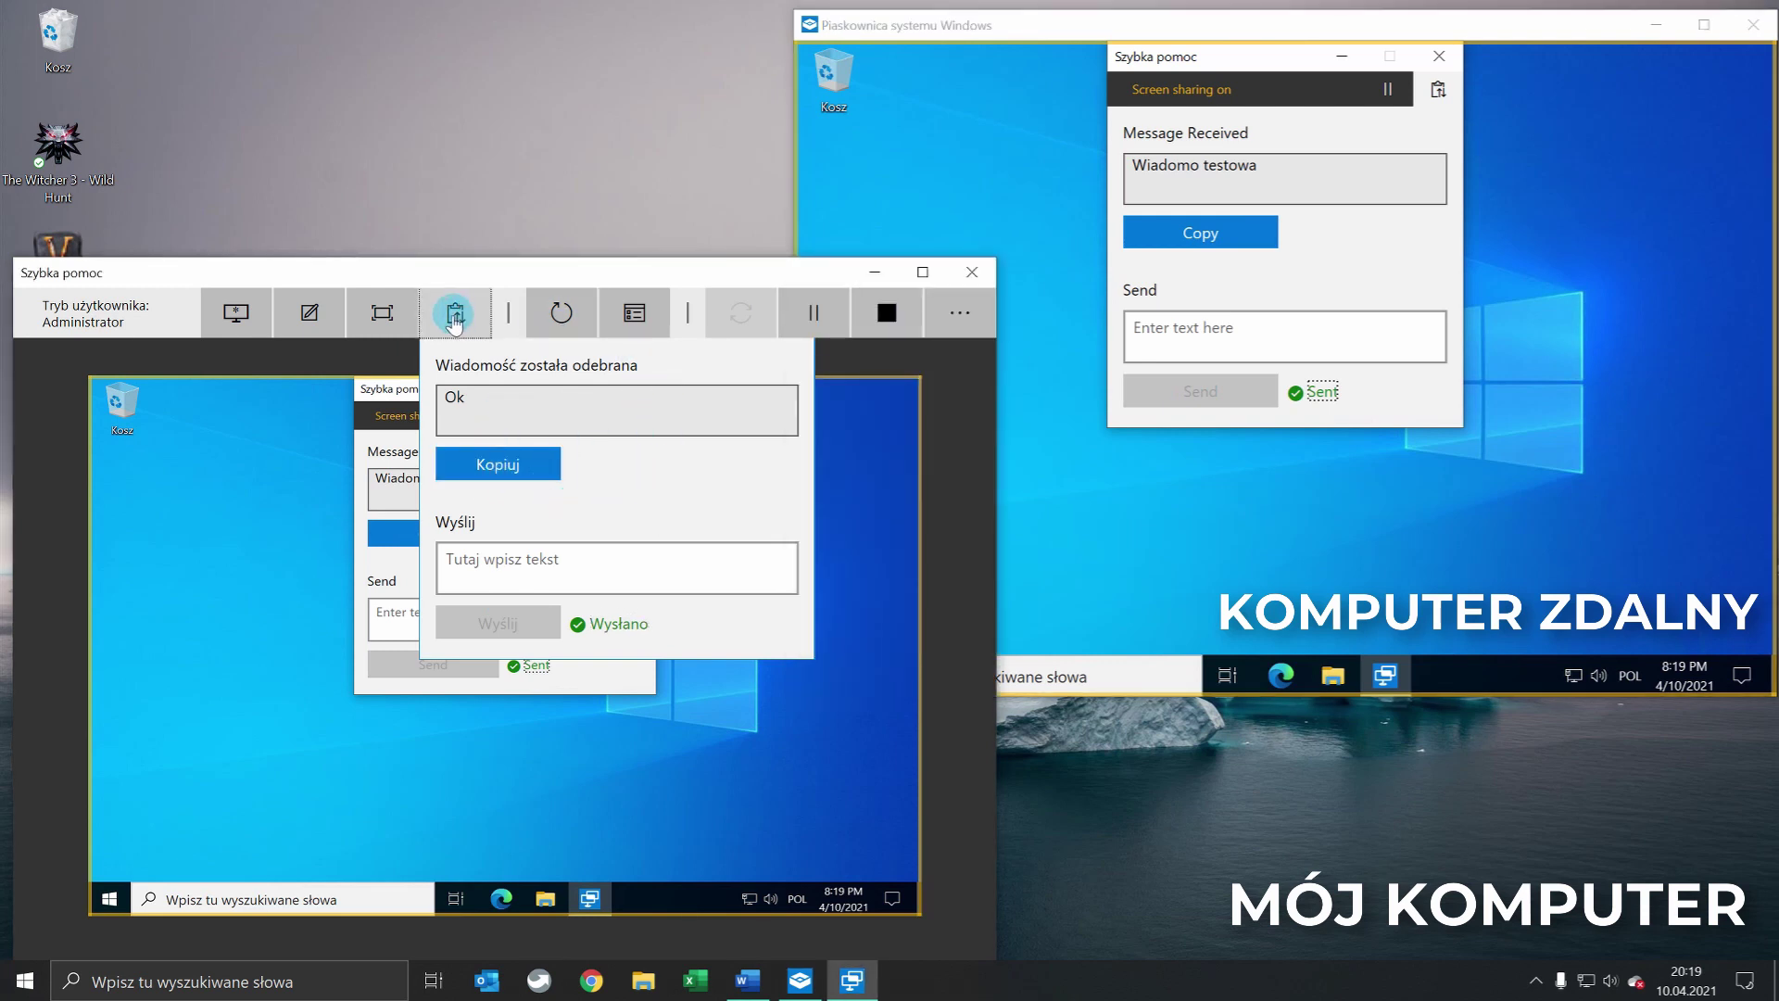
pyautogui.click(454, 320)
pyautogui.click(635, 415)
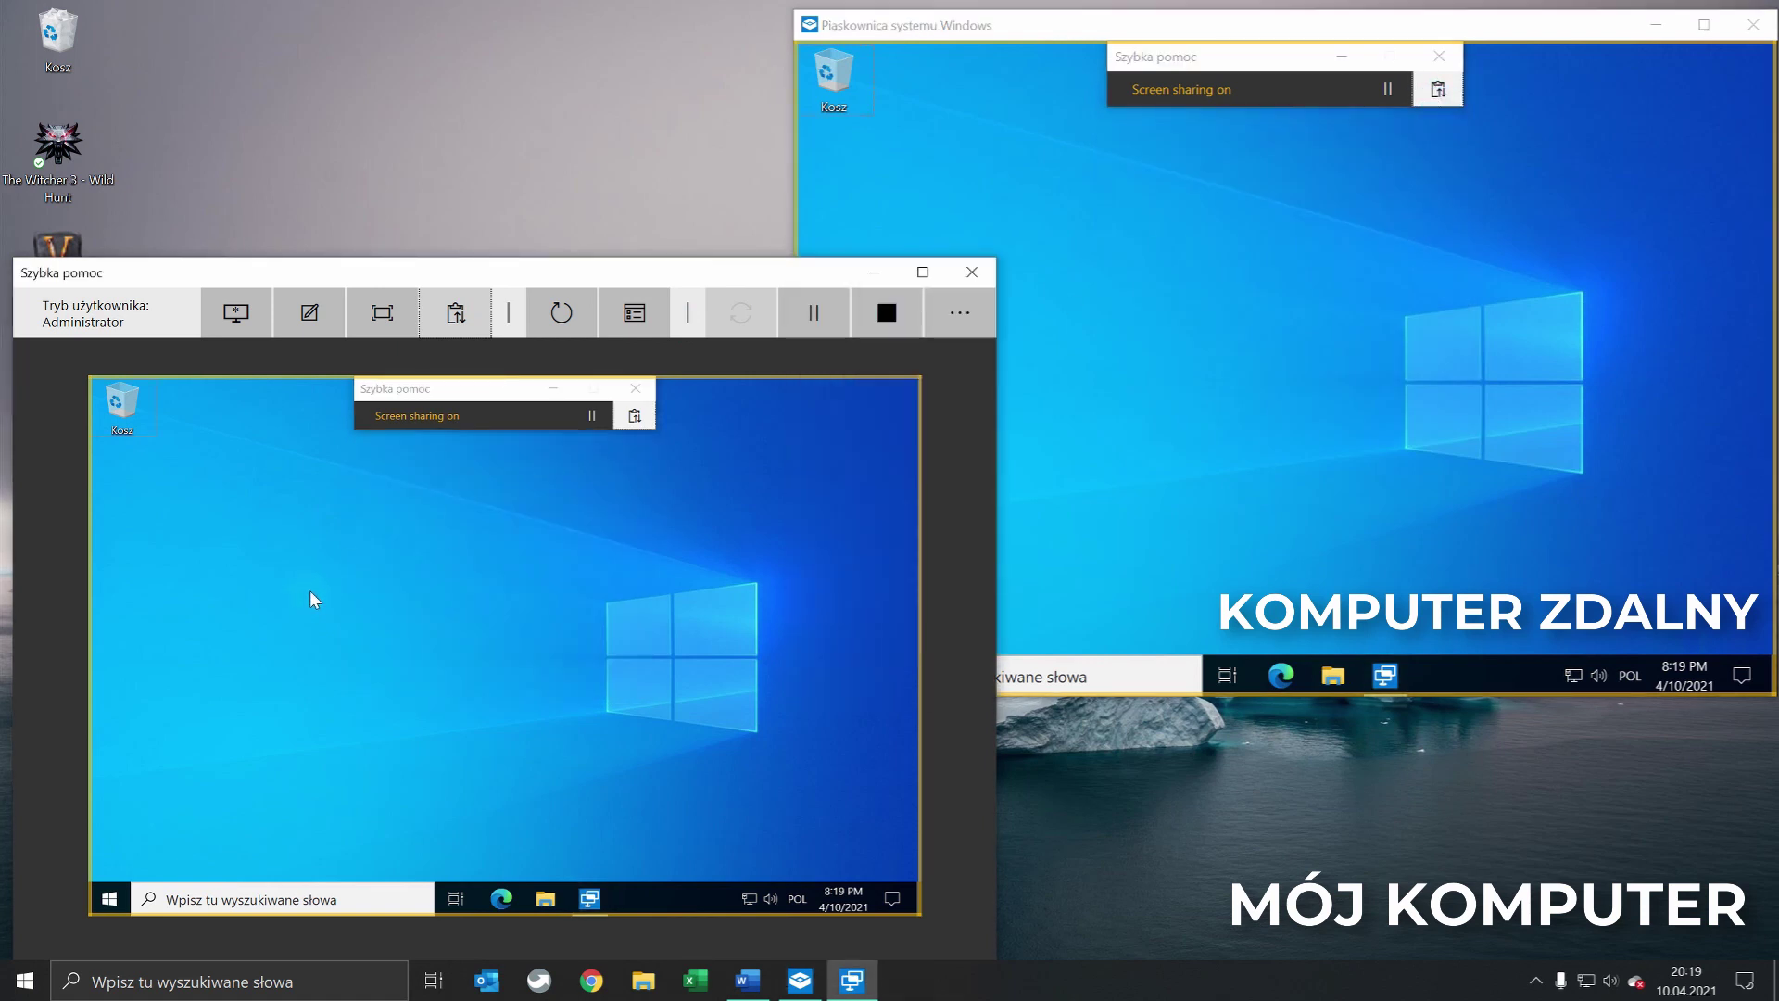
pyautogui.click(556, 311)
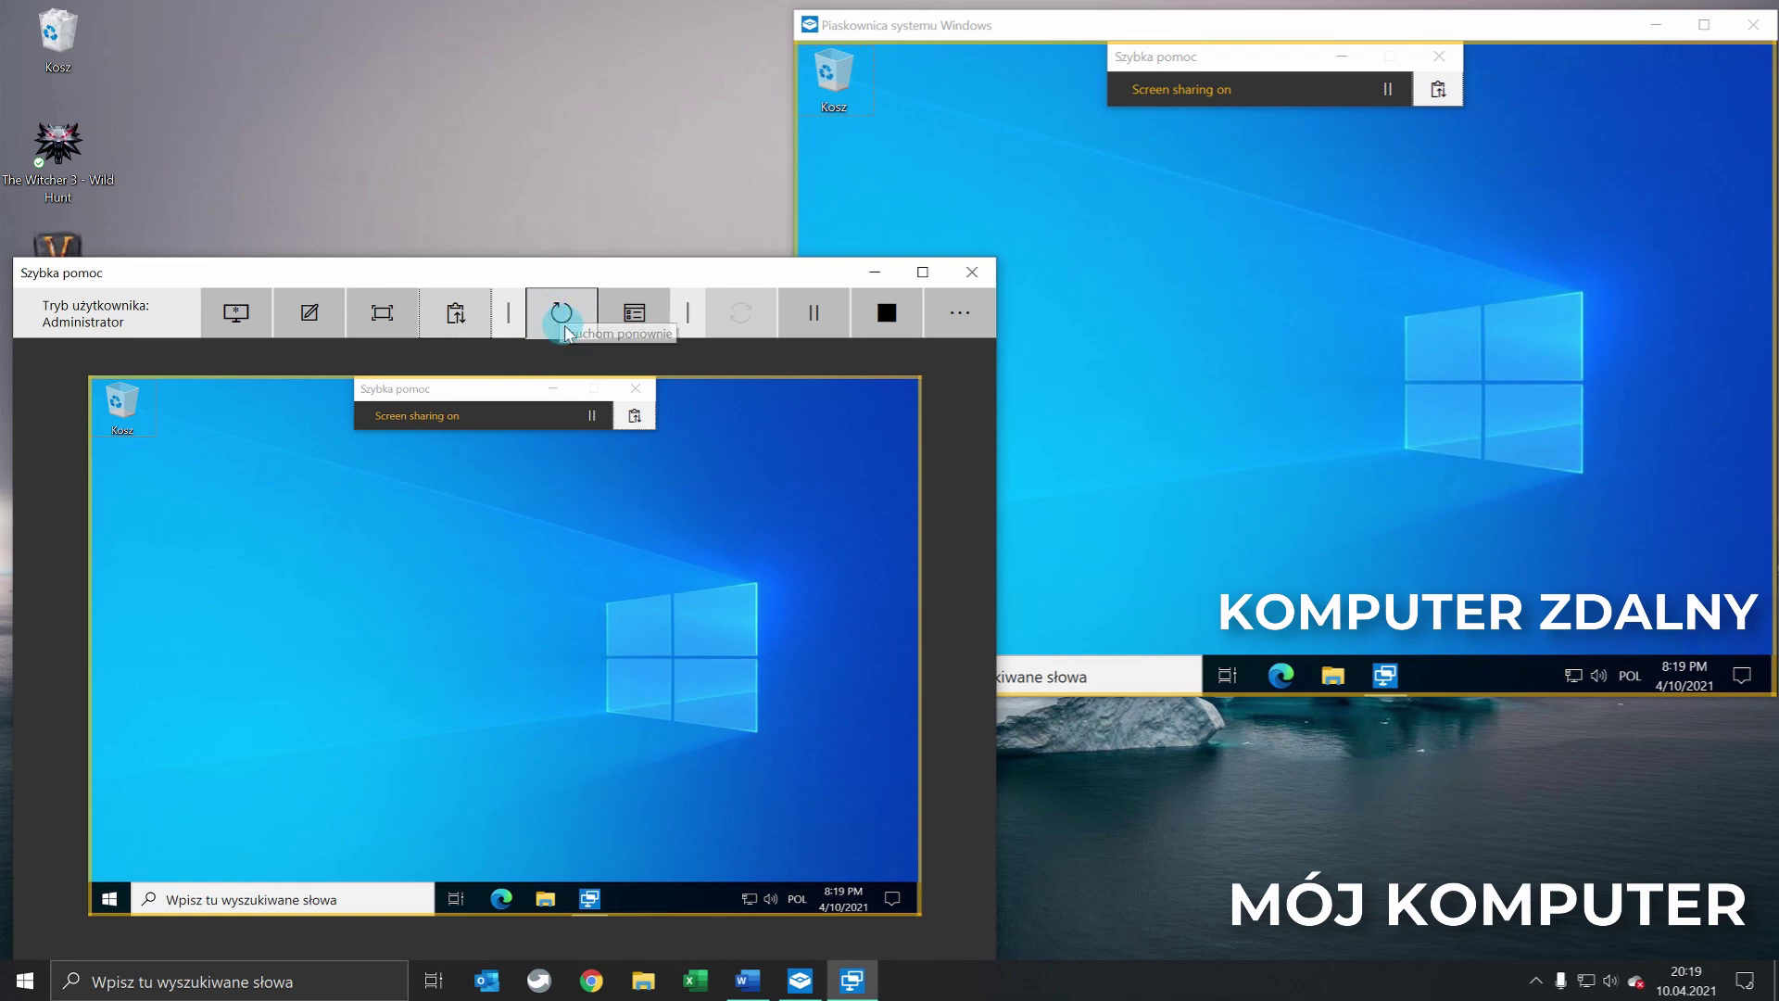
pyautogui.click(630, 312)
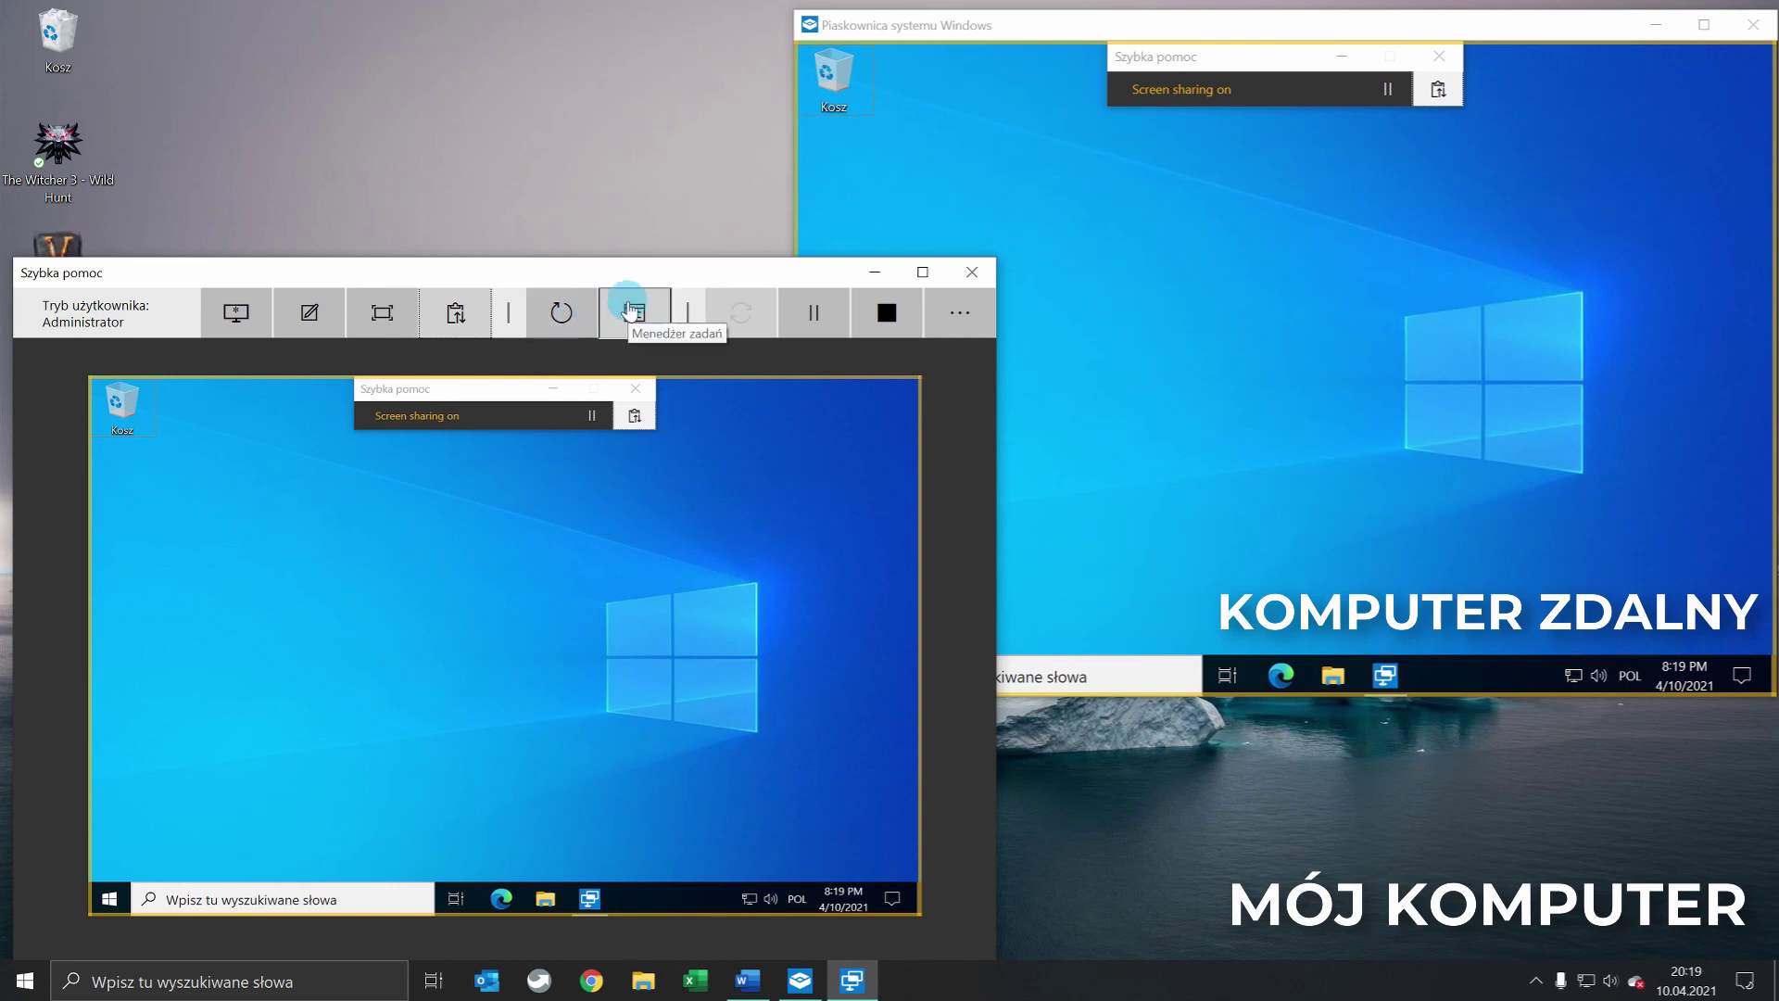
pyautogui.click(632, 347)
pyautogui.click(636, 350)
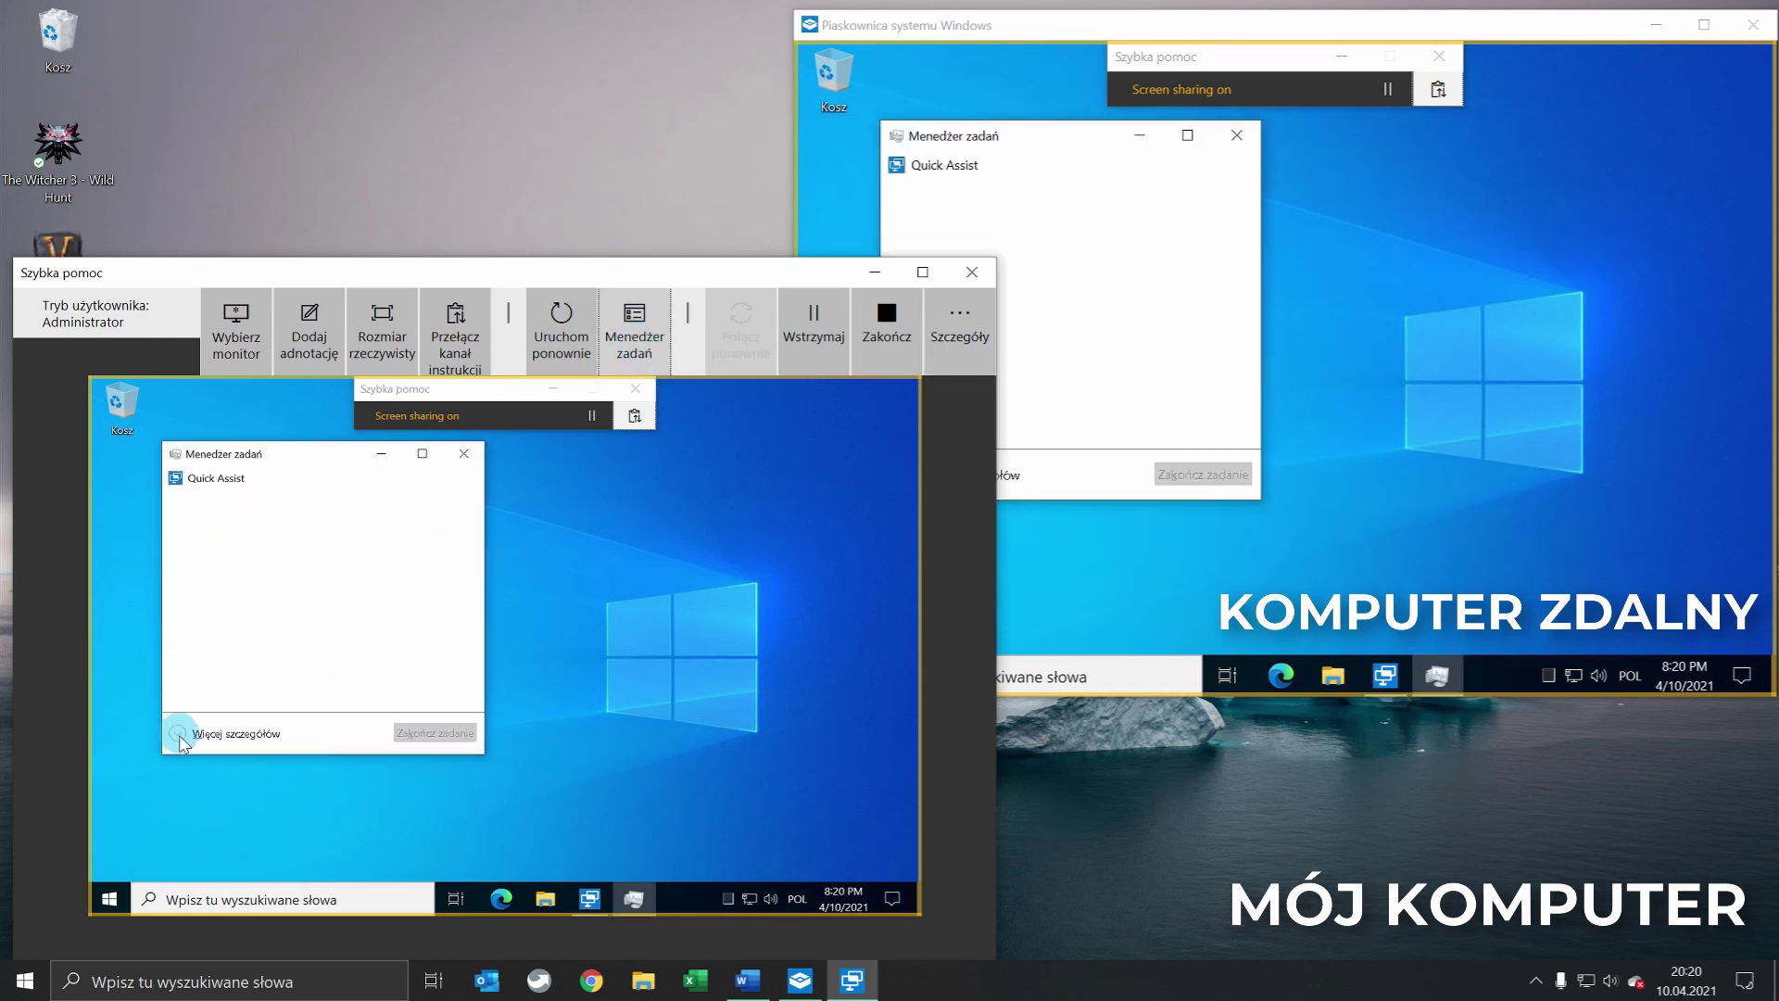
pyautogui.click(180, 737)
pyautogui.scroll(-4, 358, 625)
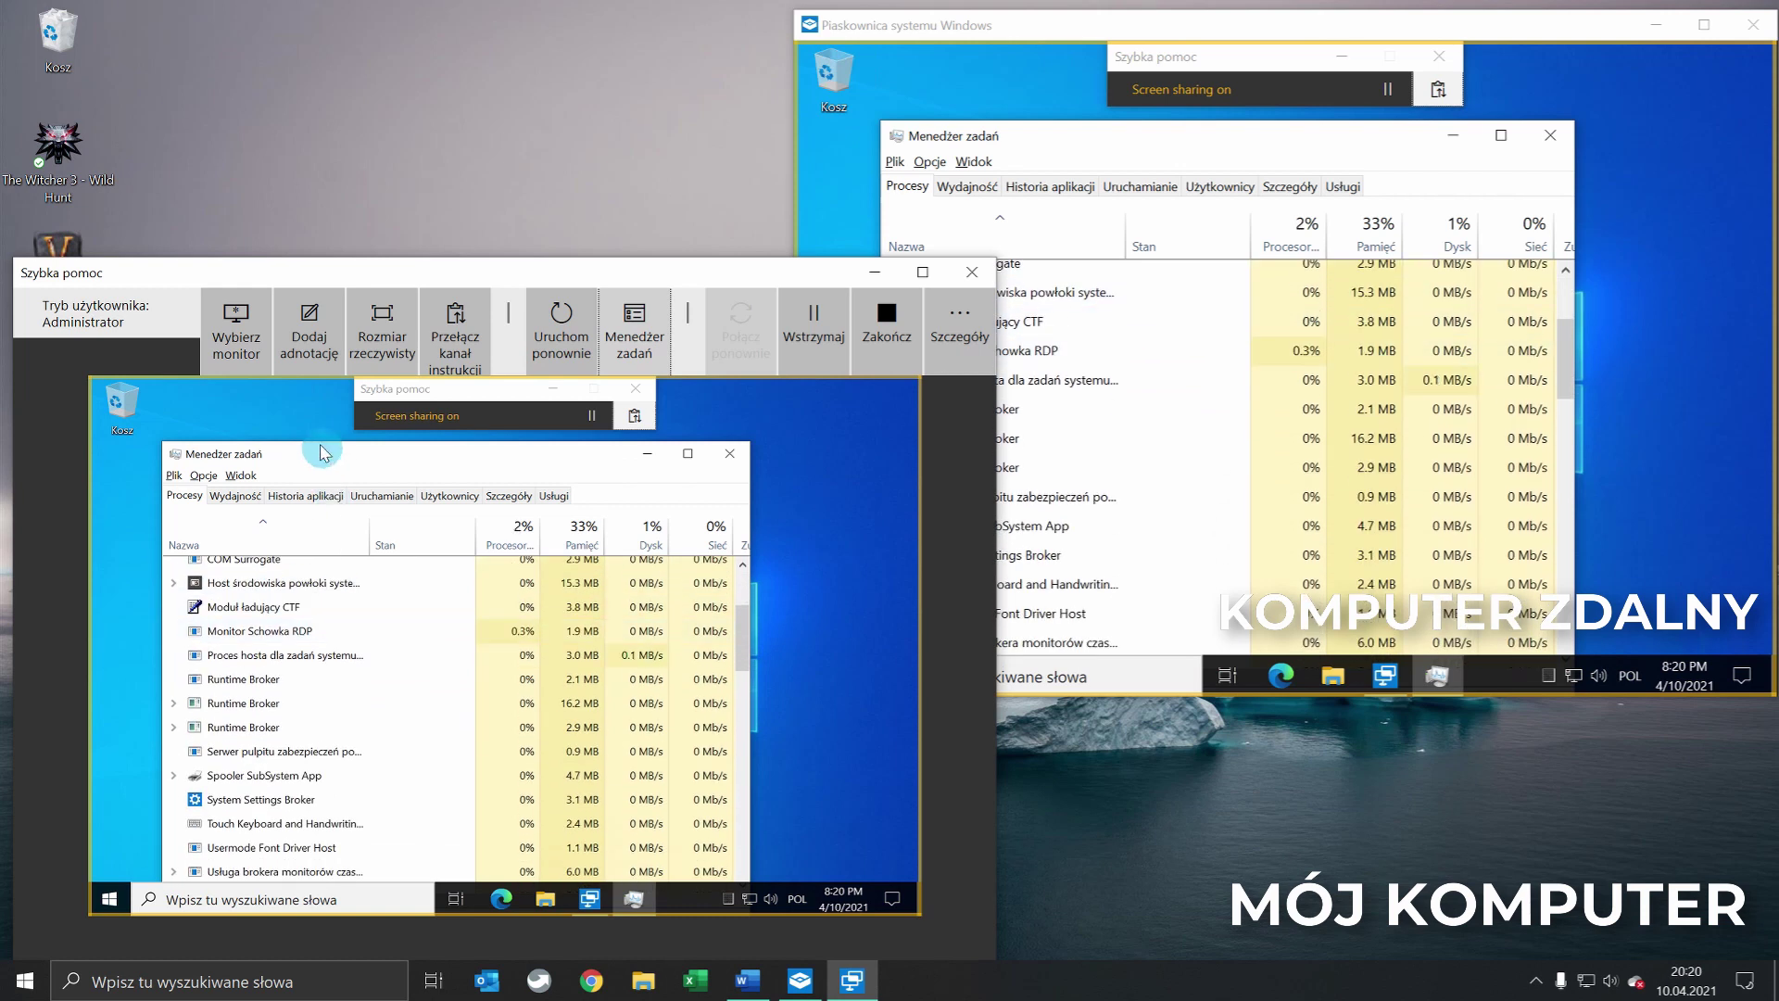
pyautogui.hotkey('alt', 'F4')
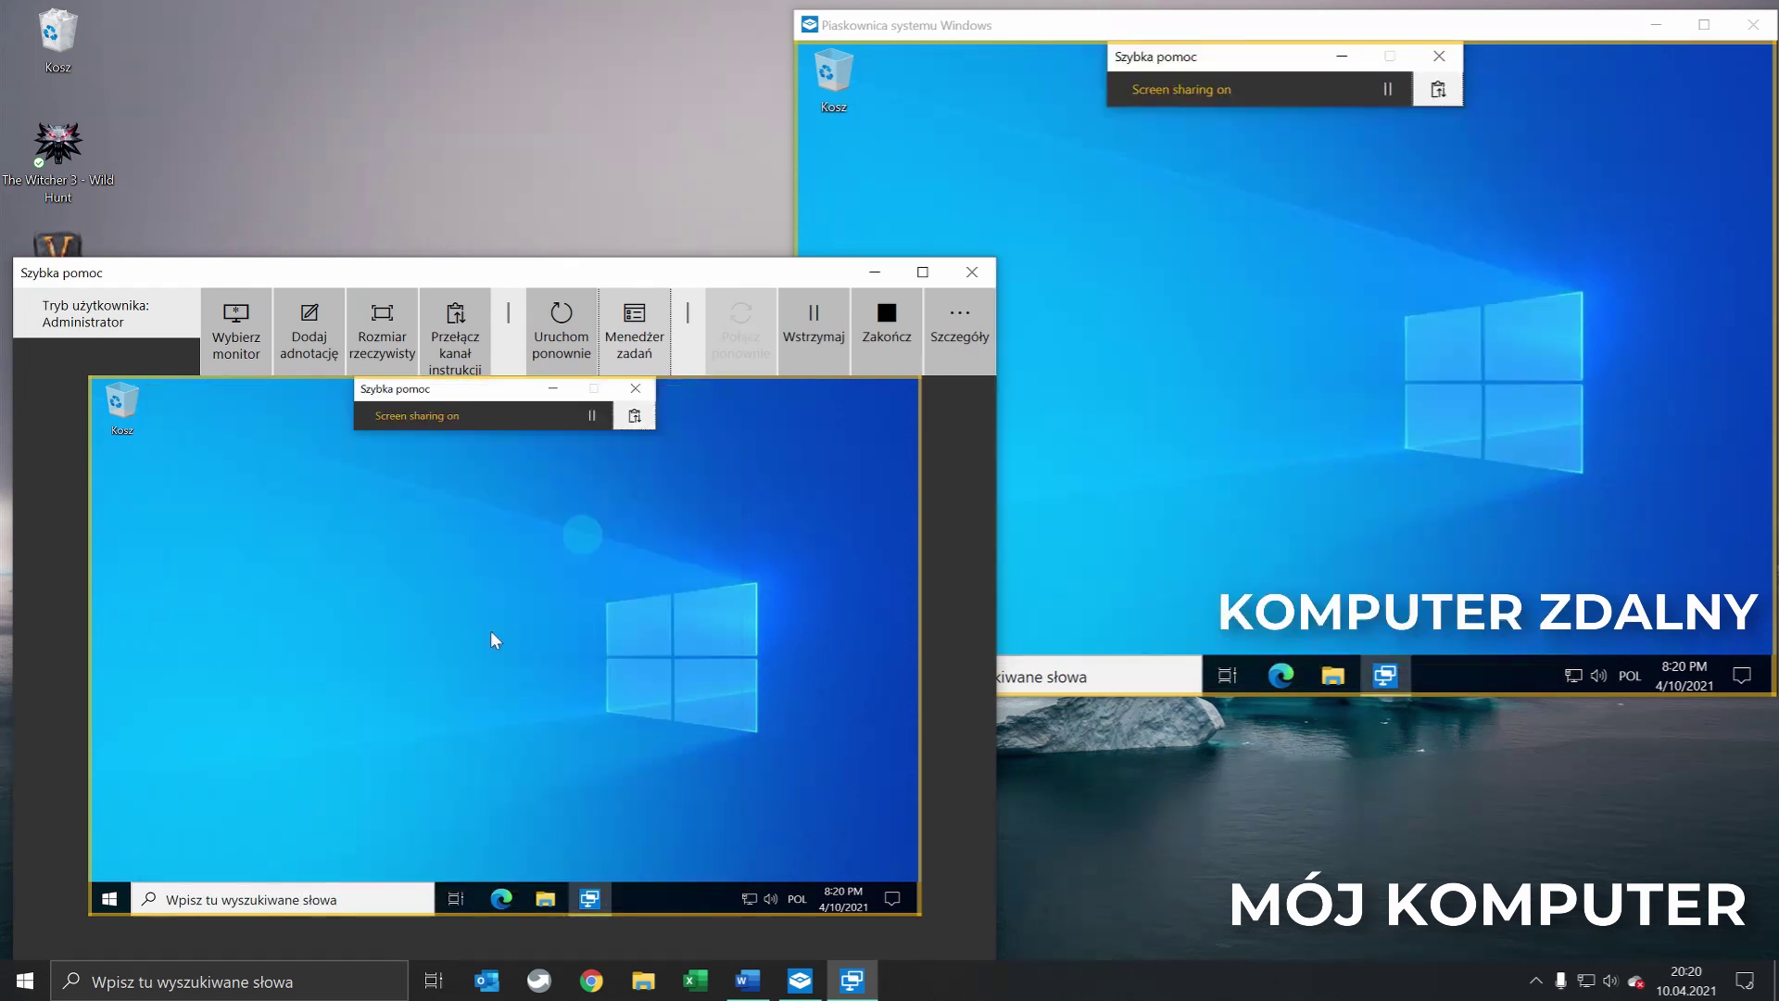
pyautogui.rightClick(109, 897)
pyautogui.click(166, 711)
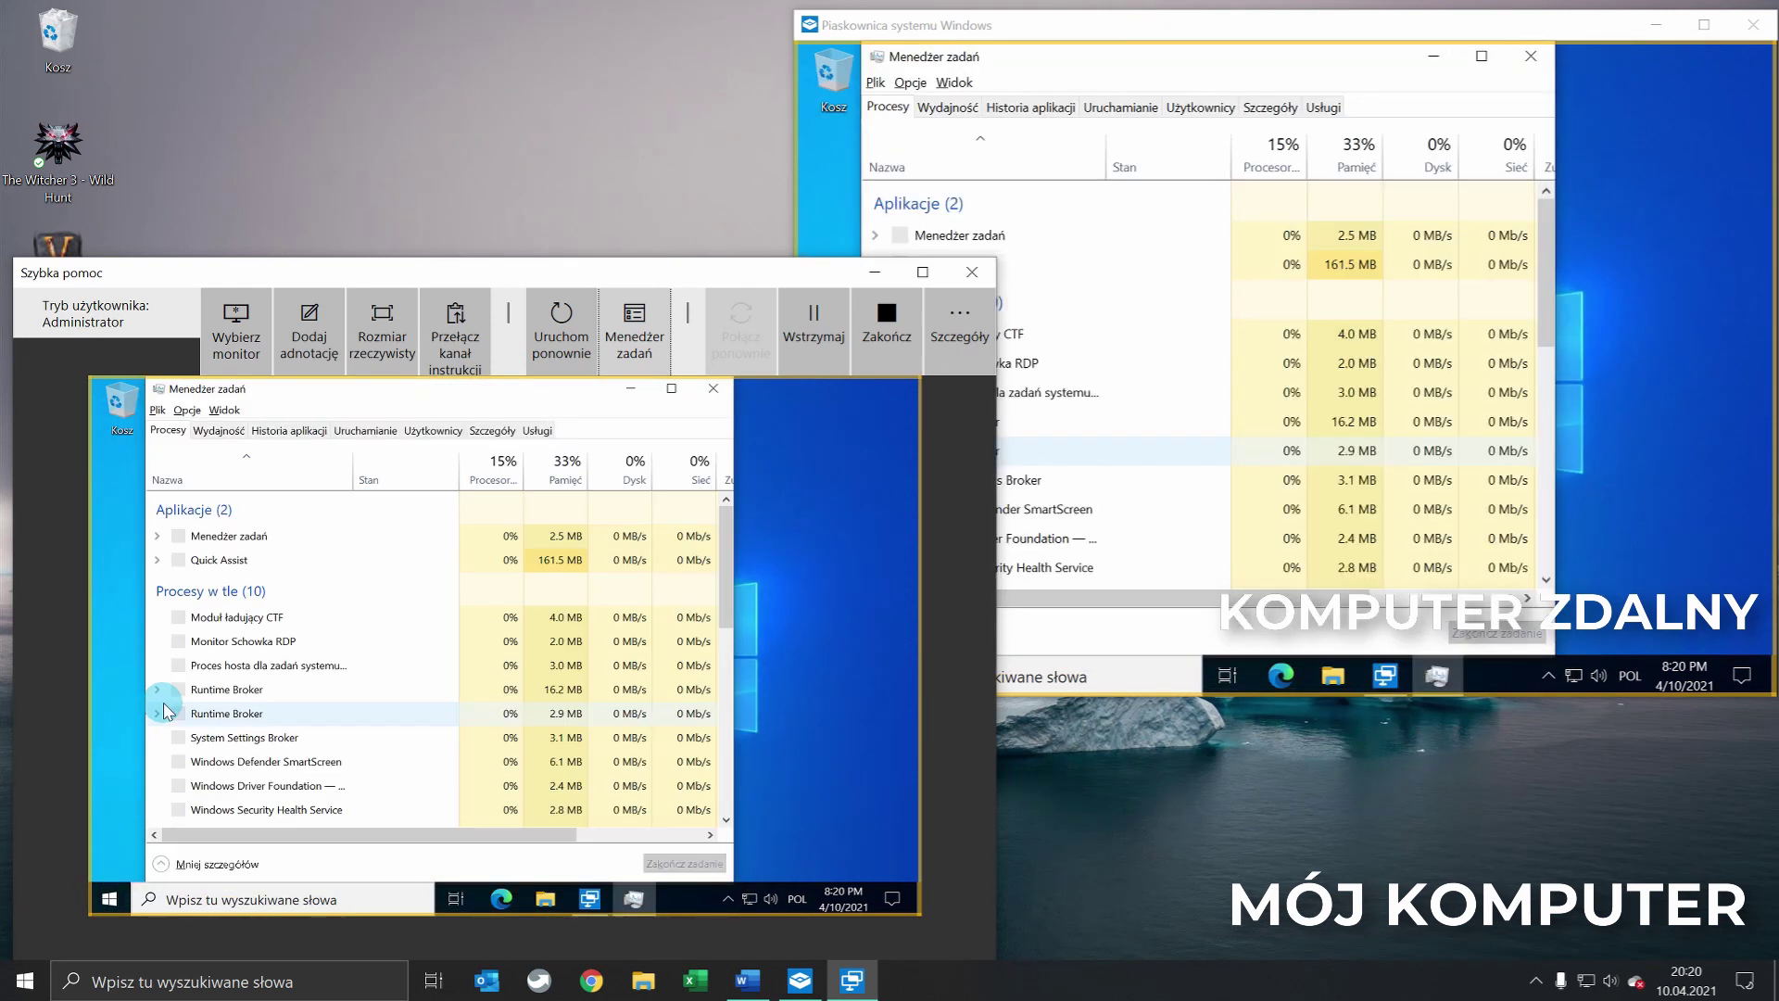
pyautogui.click(713, 389)
pyautogui.click(712, 389)
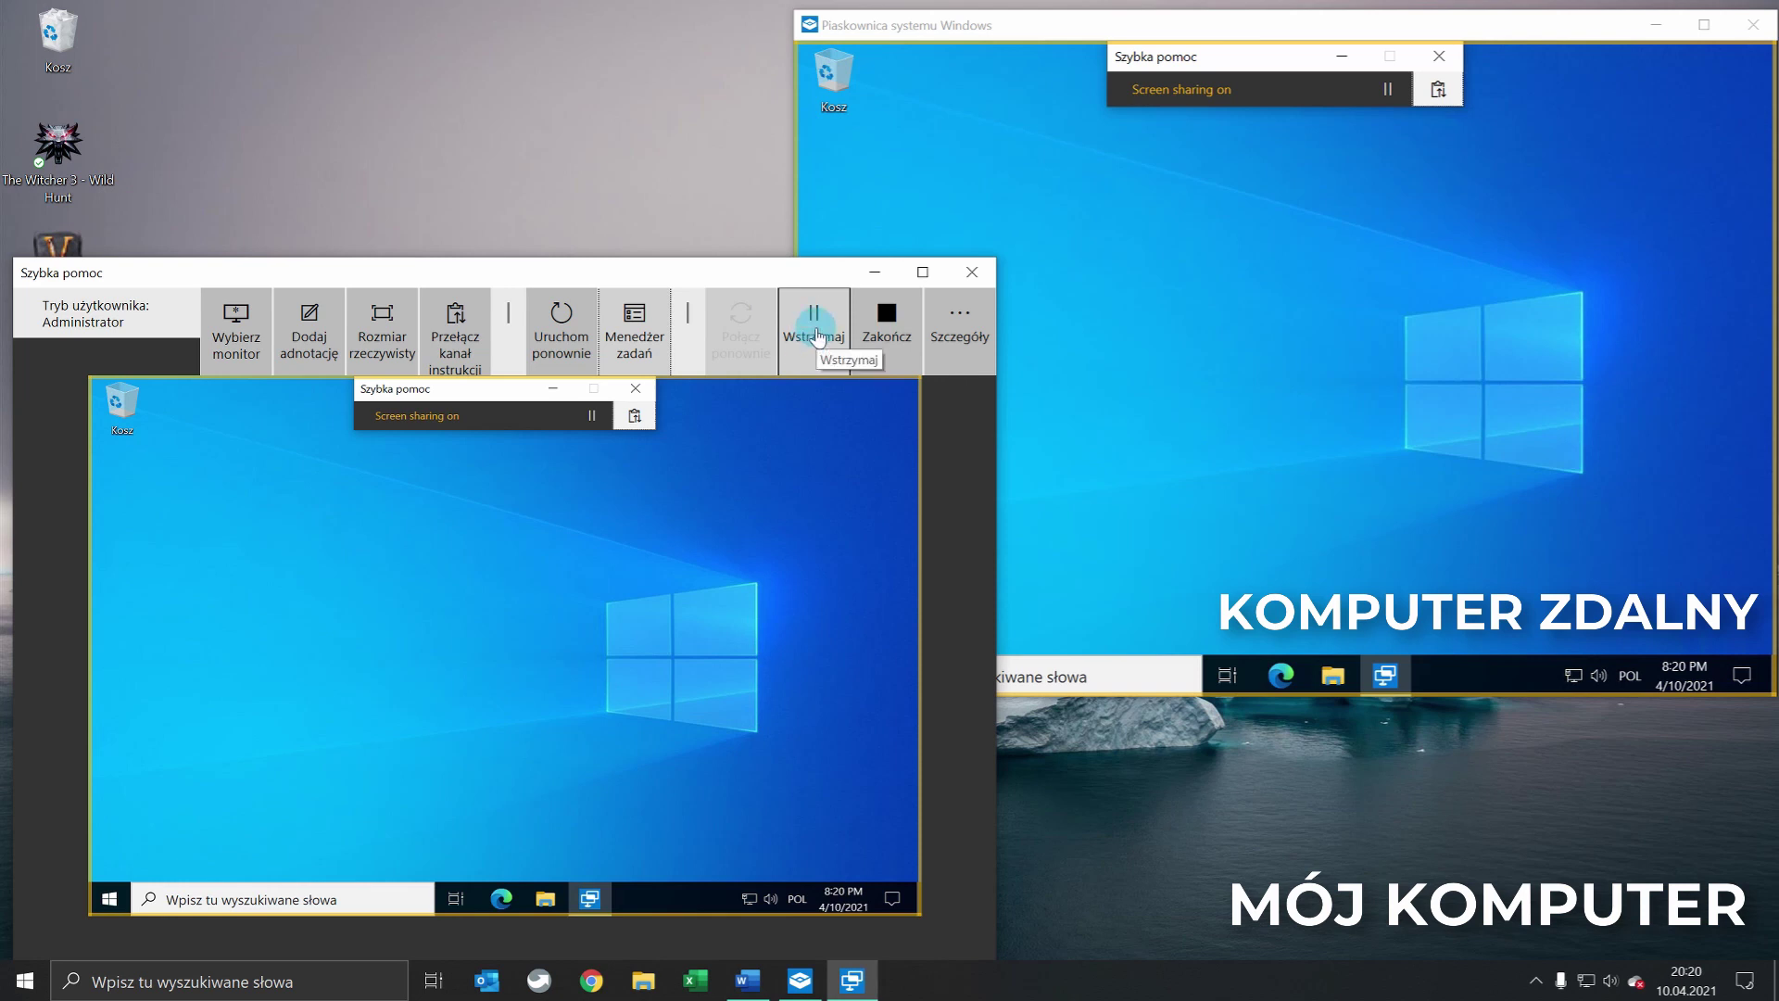
pyautogui.click(1204, 283)
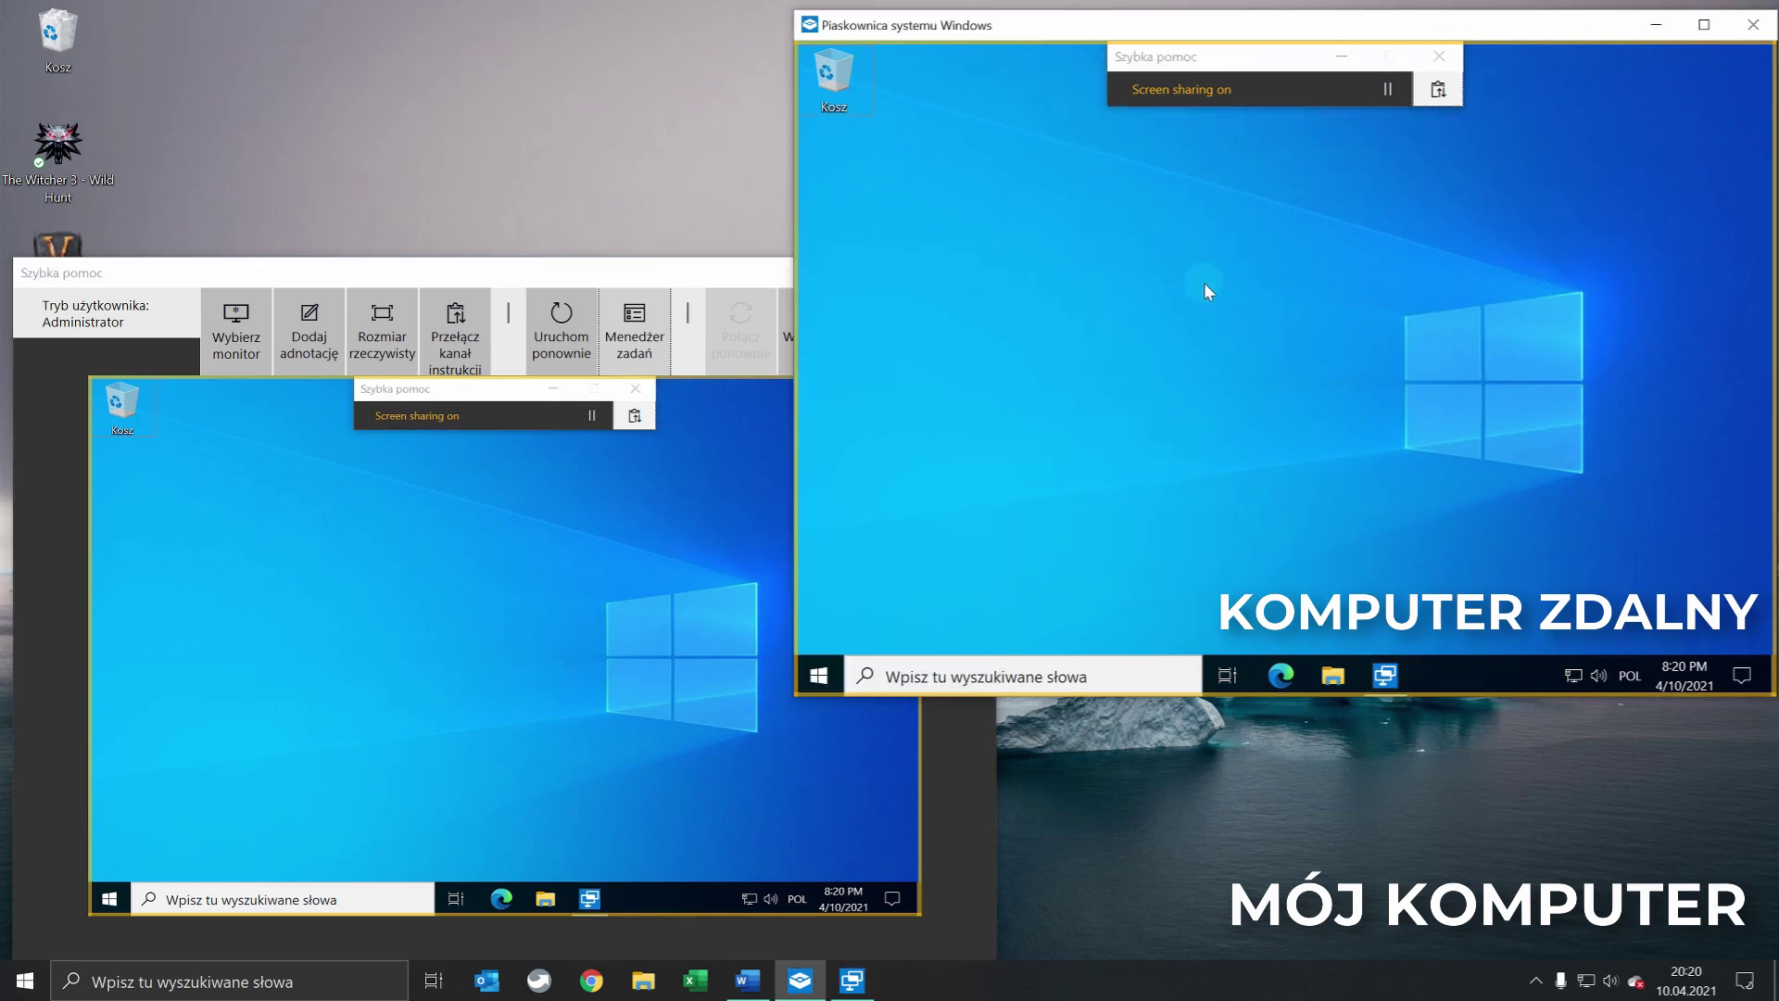
pyautogui.click(1390, 93)
pyautogui.click(1341, 56)
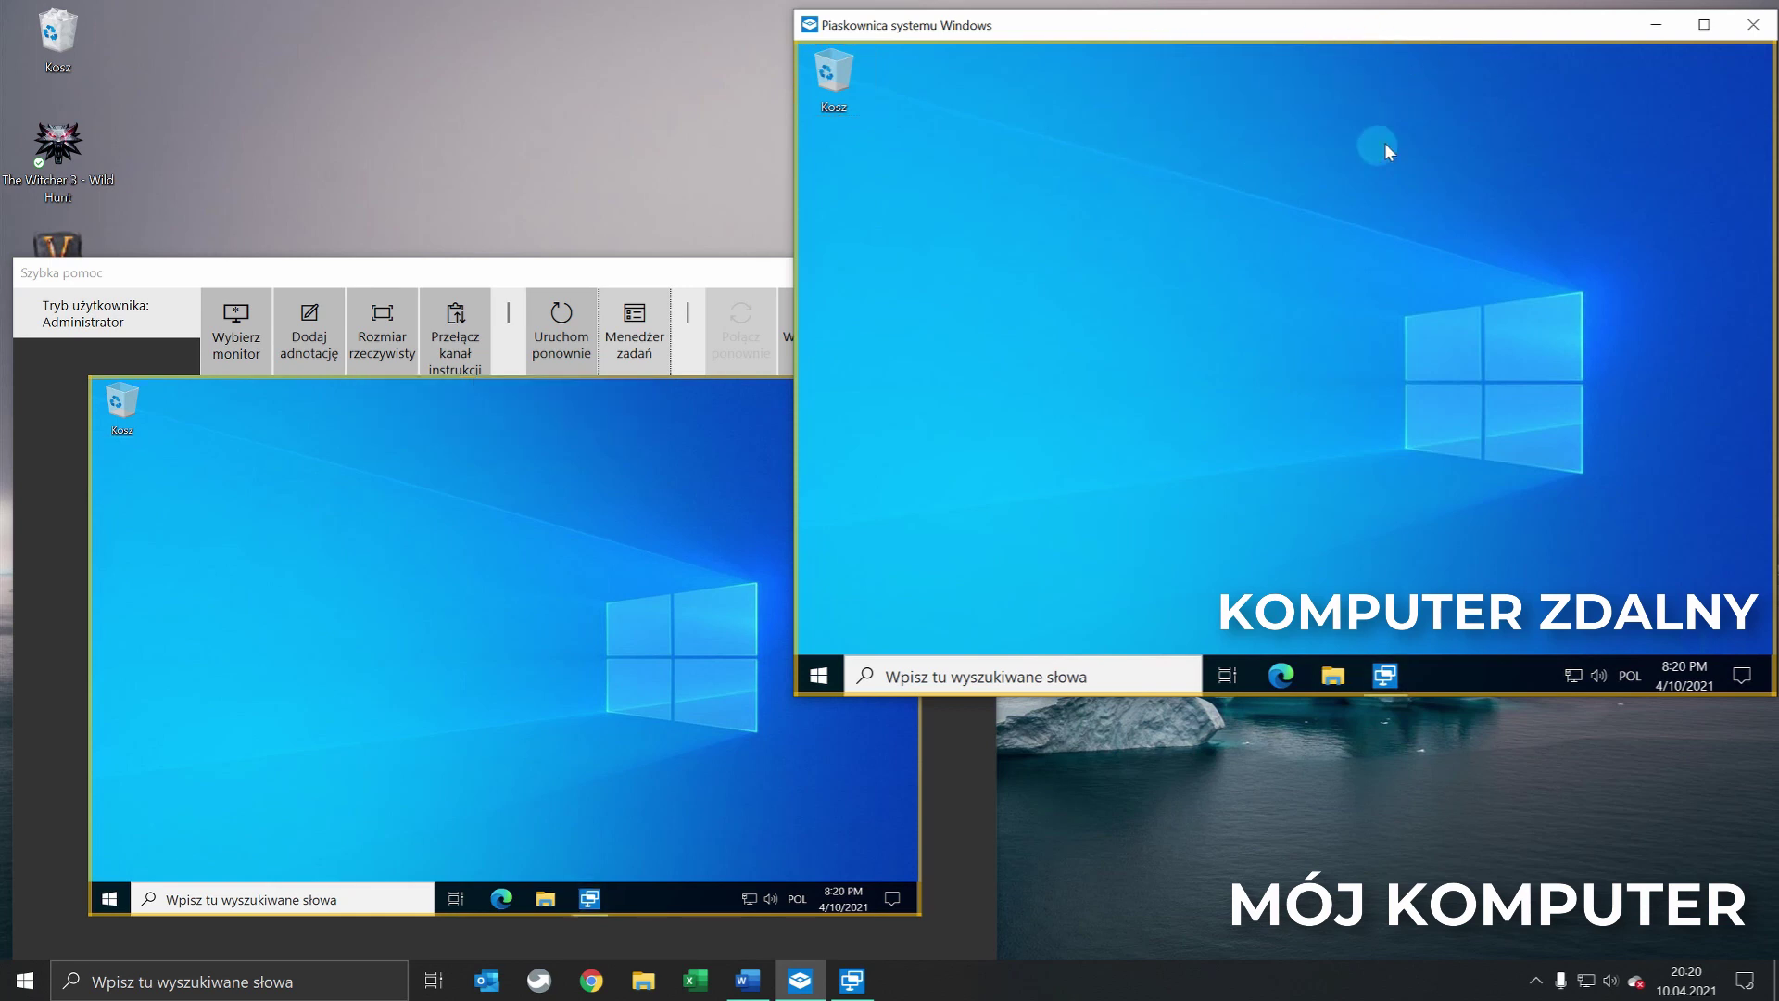
pyautogui.click(1385, 677)
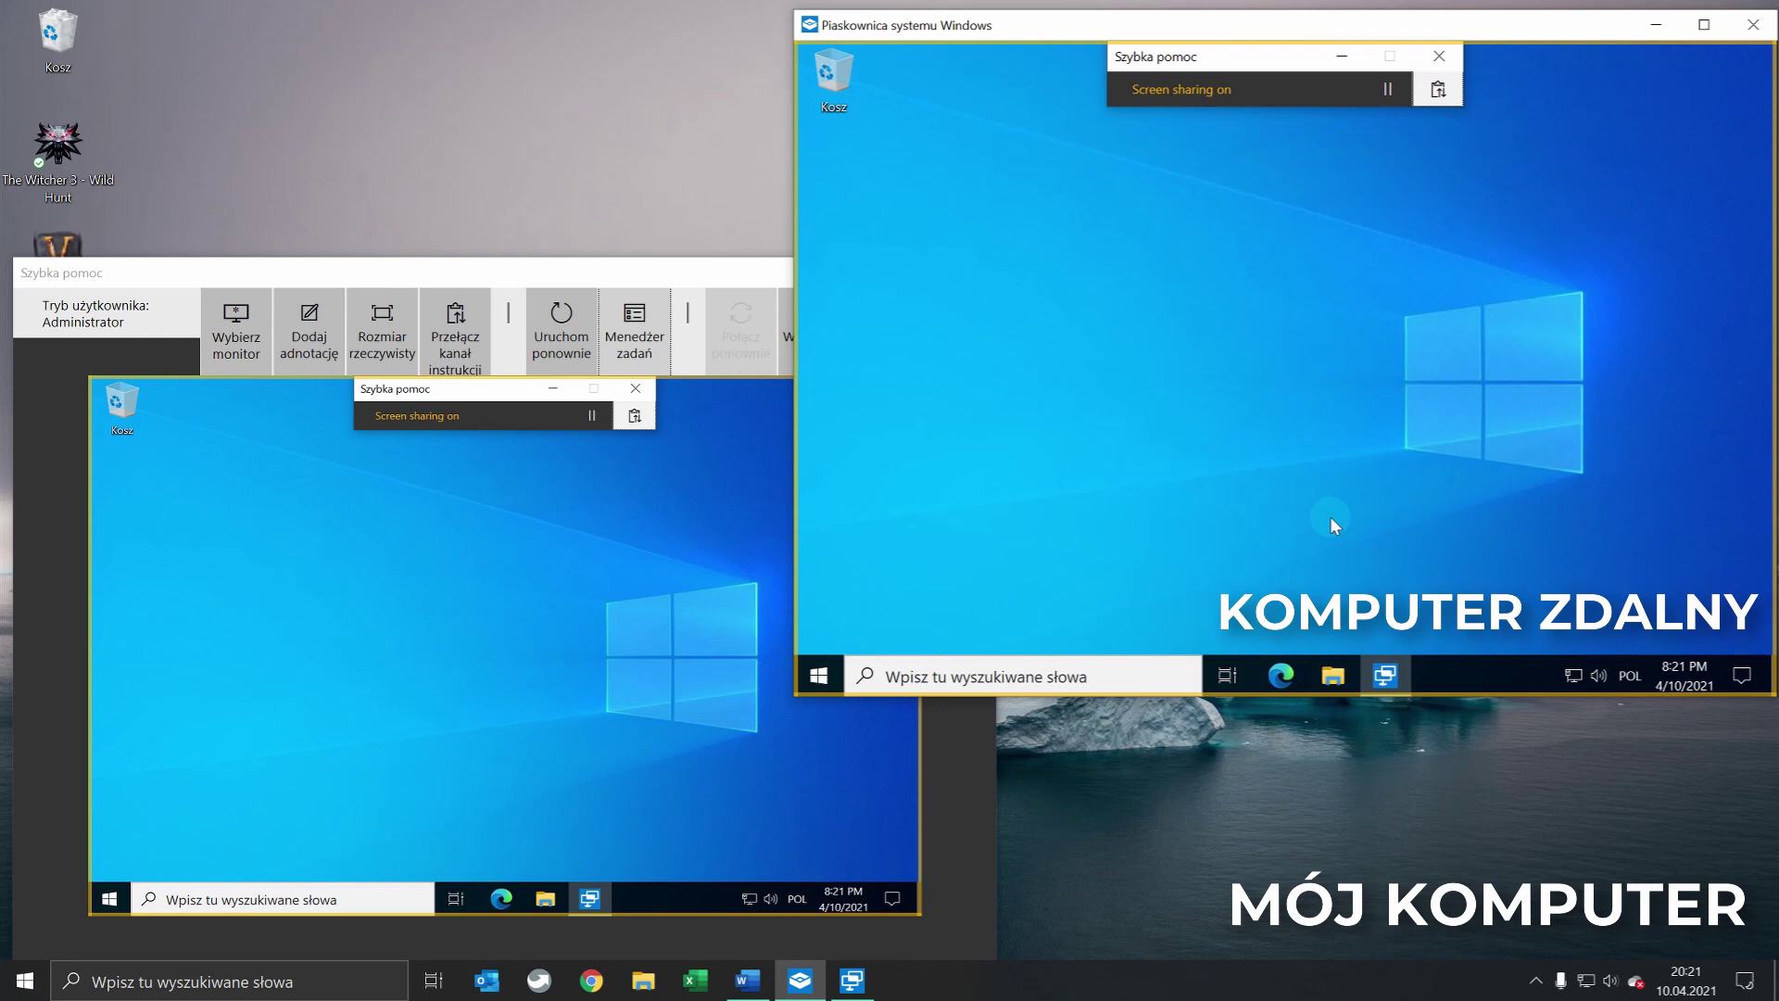
pyautogui.click(544, 530)
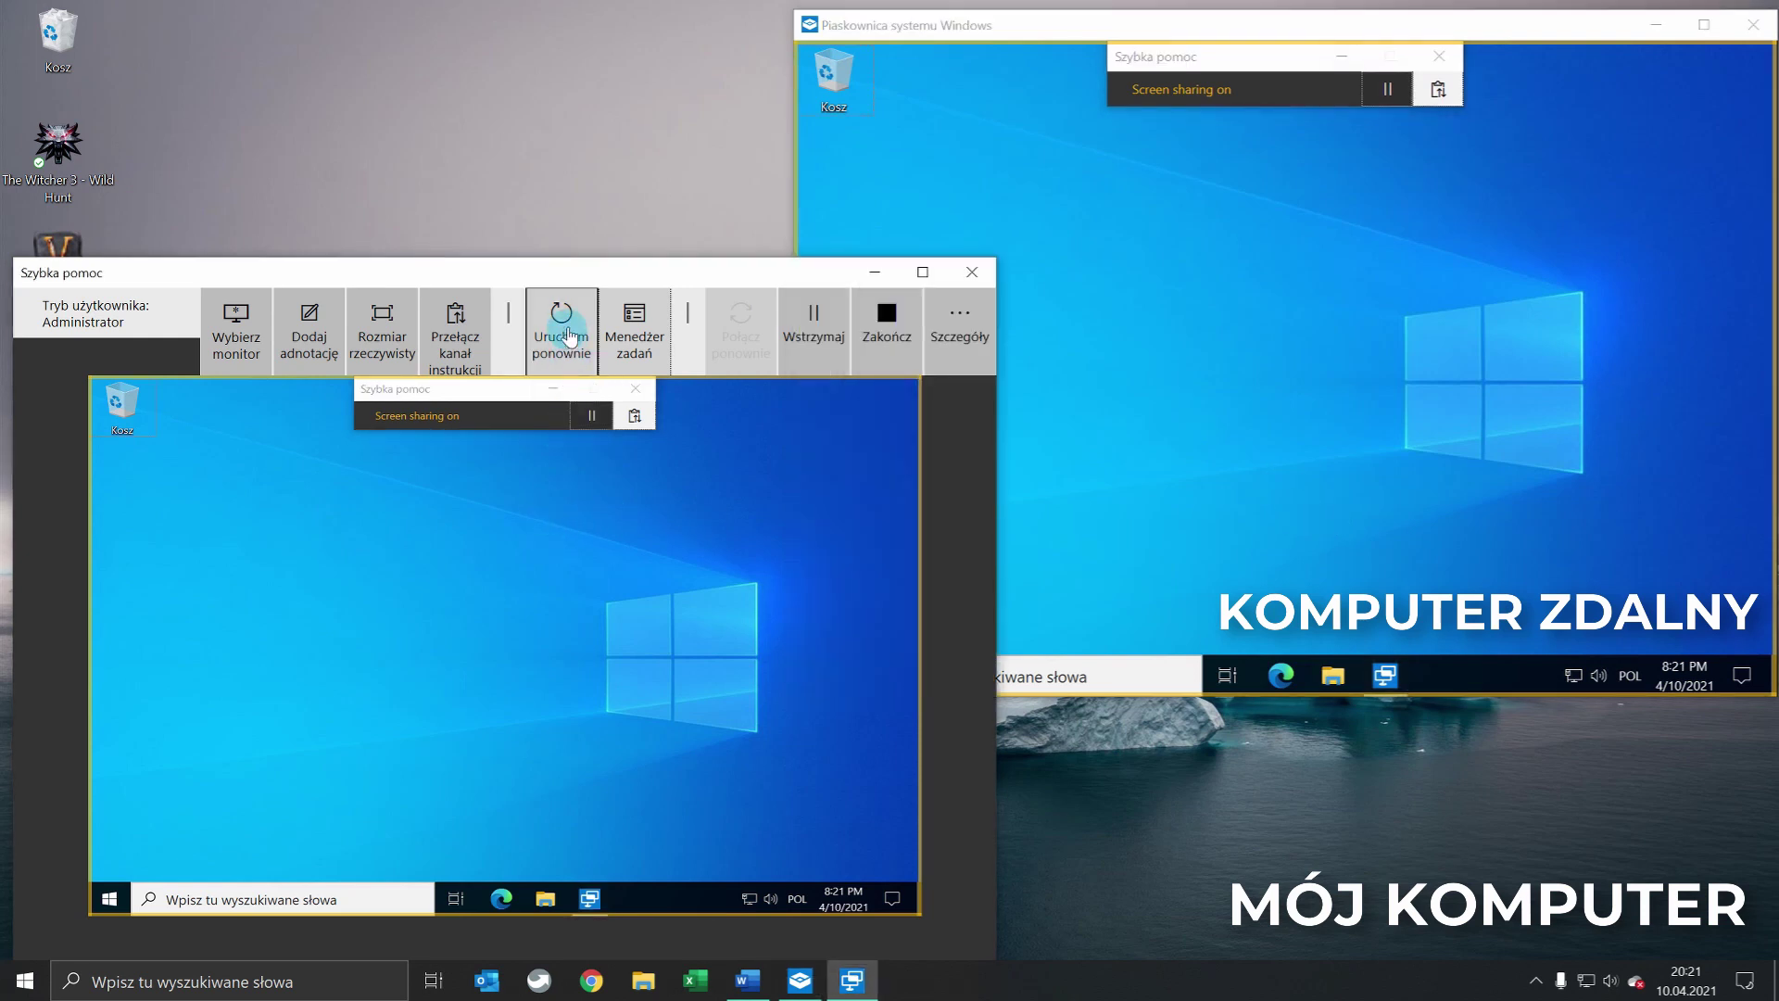